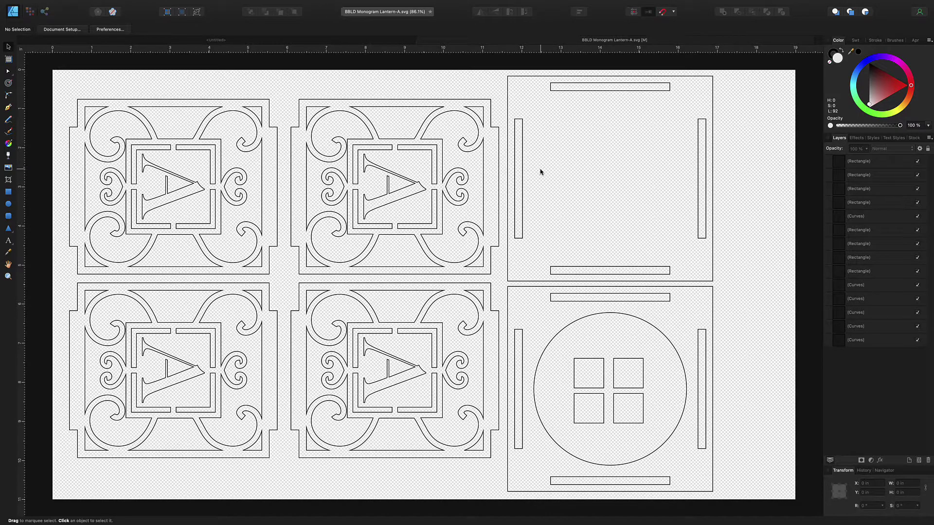
Separate the top slotted panel's combined outline into individual curves with Geometry > Separate Curves
scroll(540, 171, "up", 3)
scroll(540, 169, "right", 3)
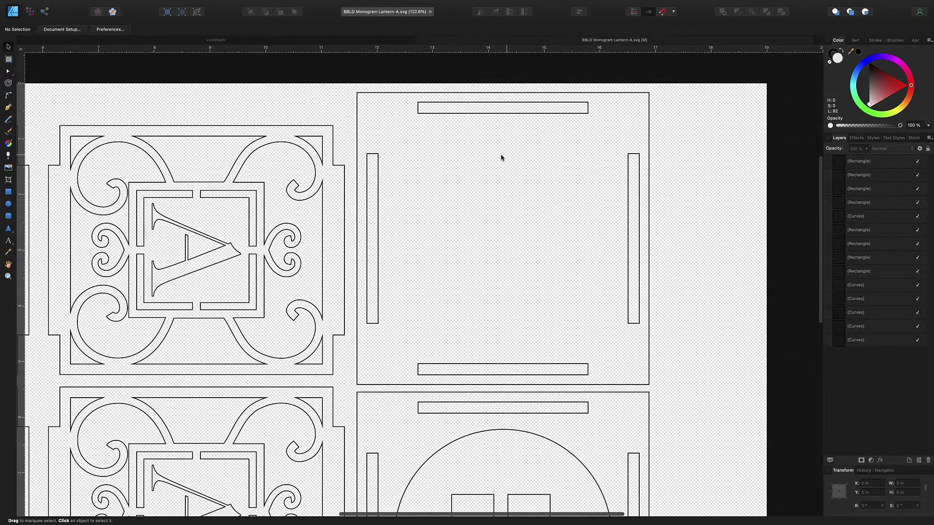
scroll(491, 277, "down", 5)
scroll(489, 292, "left", 1)
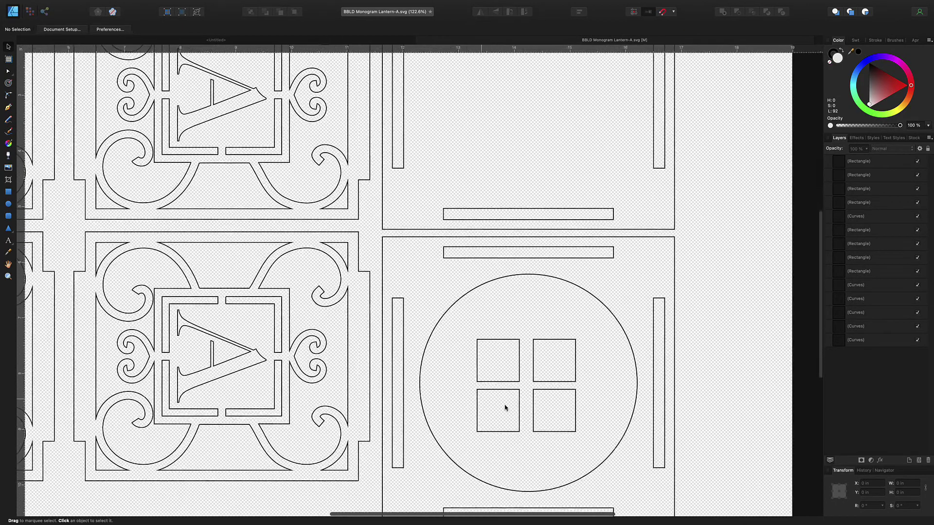
scroll(483, 357, "down", 3)
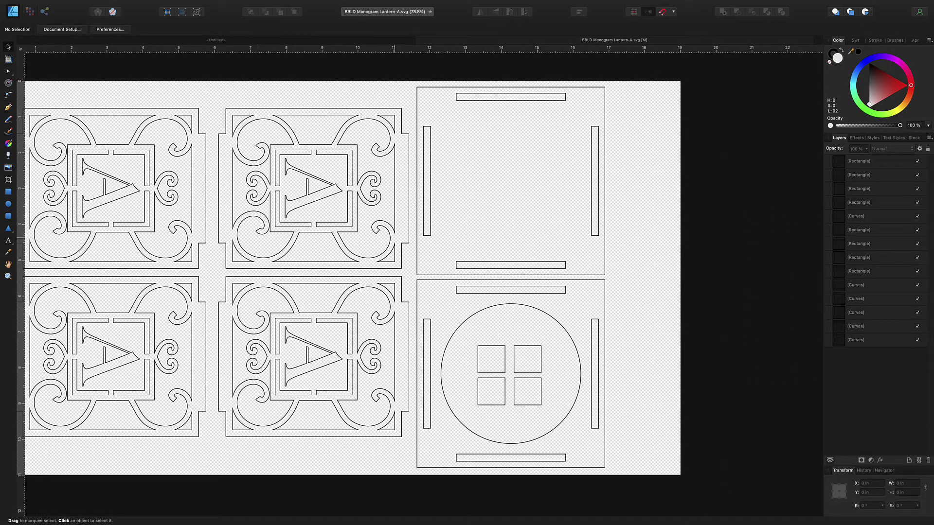
scroll(394, 240, "up", 2)
scroll(395, 240, "right", 1)
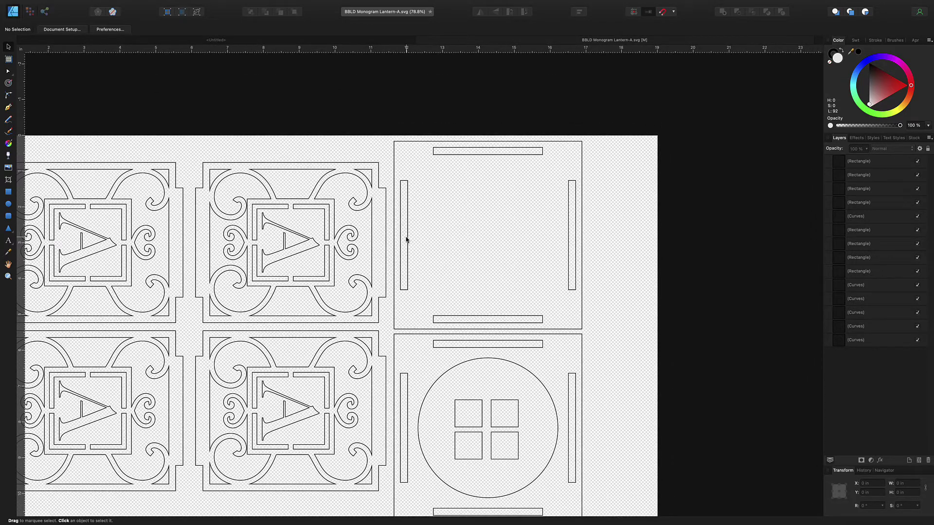
left_click(406, 239)
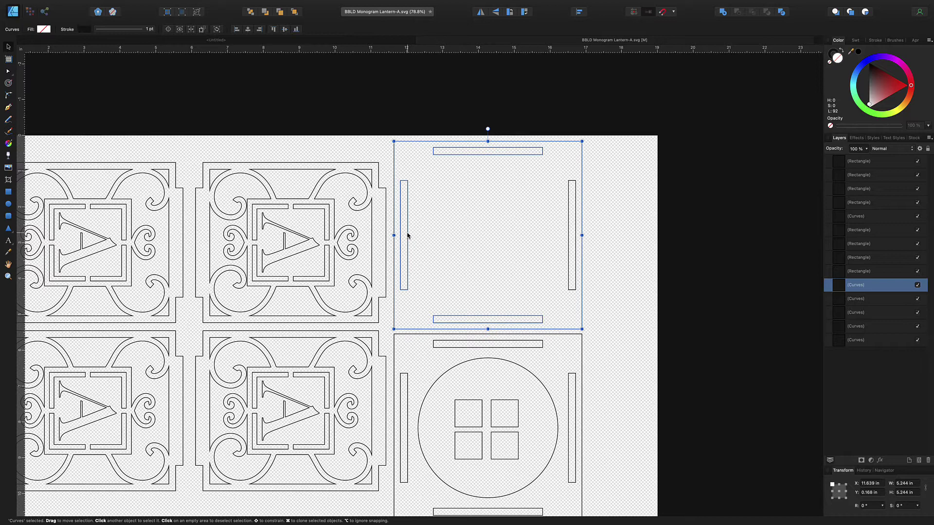
right_click(408, 236)
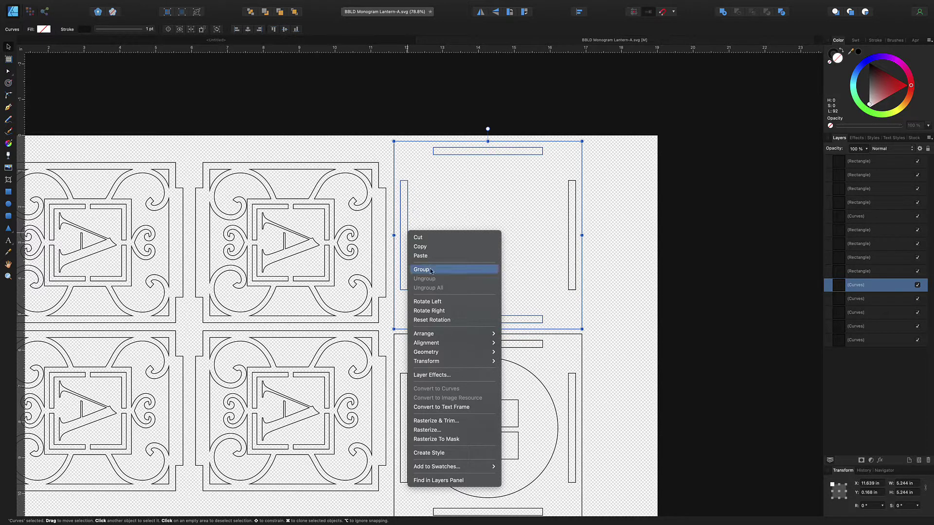
mouse_move(432, 353)
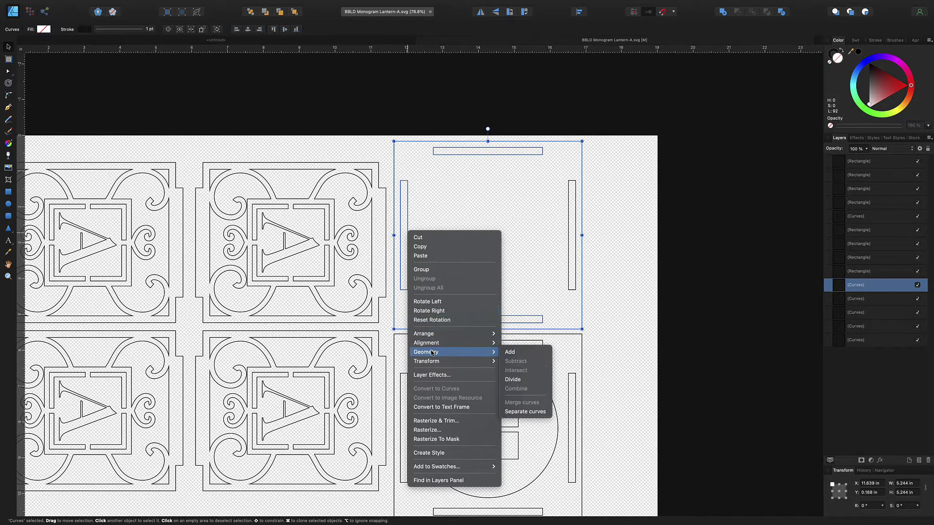
left_click(517, 412)
left_click(421, 124)
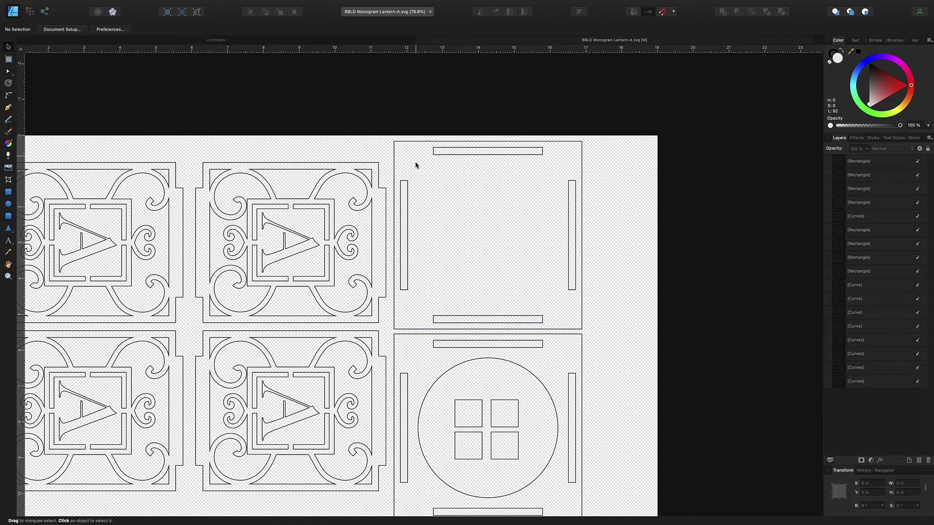
Set the left vertical slot's width and the top slot's height to 0.12 in
left_click(407, 193)
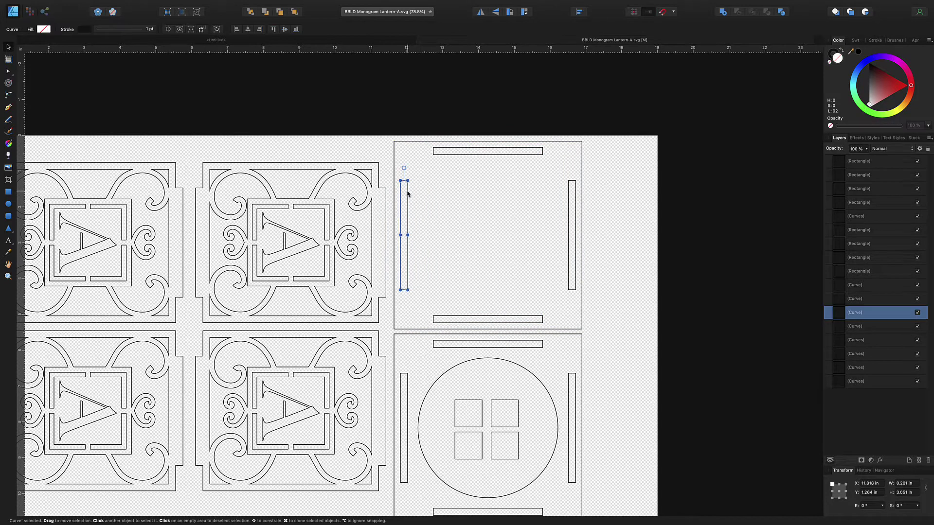
double_click(903, 484)
type(".12")
key("Return")
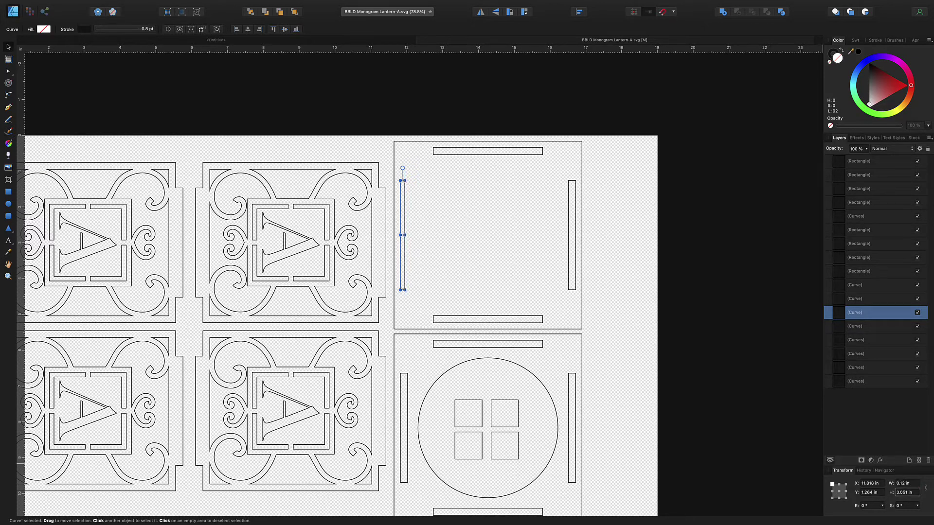
left_click(530, 286)
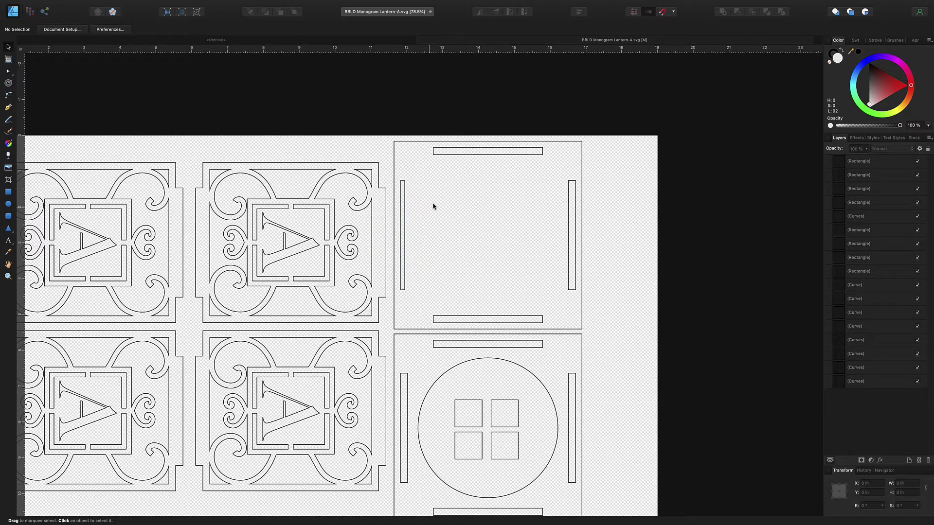
left_click(462, 155)
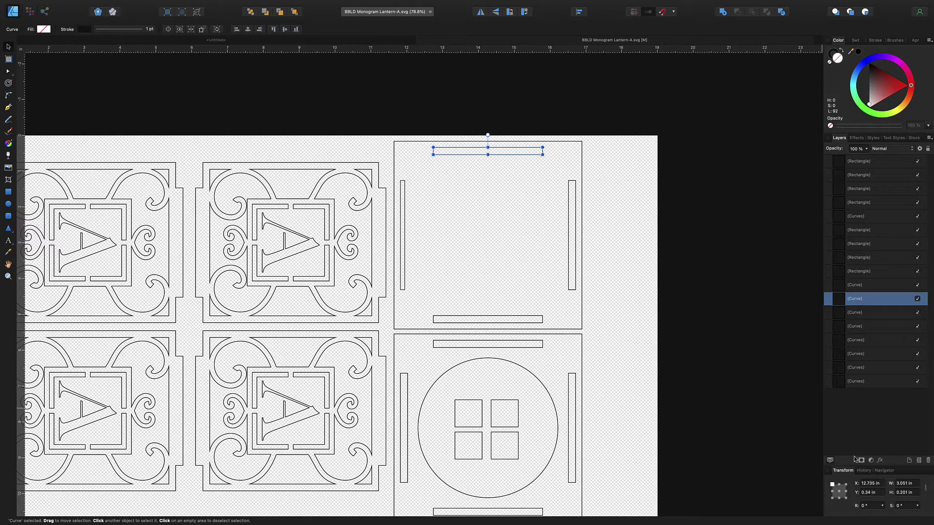
left_click(904, 492)
type(".12")
key("Return")
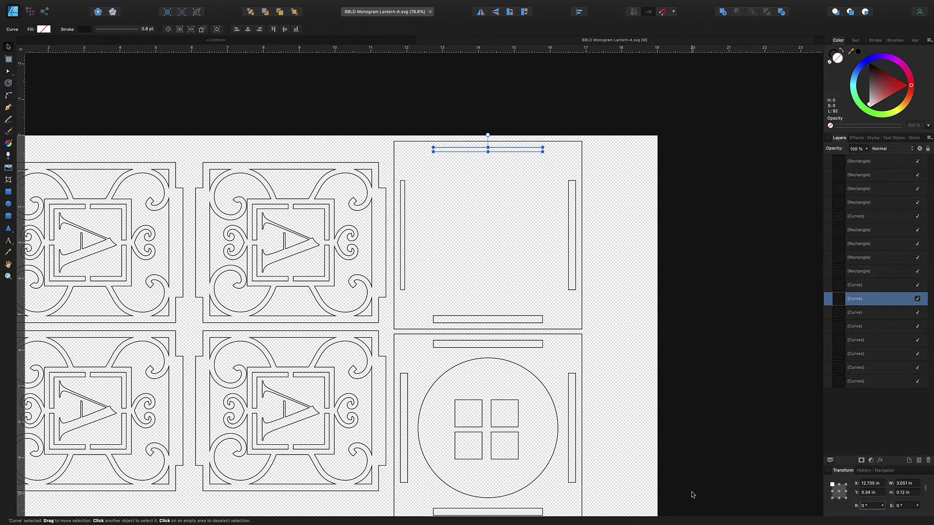
Set the right vertical slot's width and the bottom slot's height to 0.12 in
left_click(575, 268)
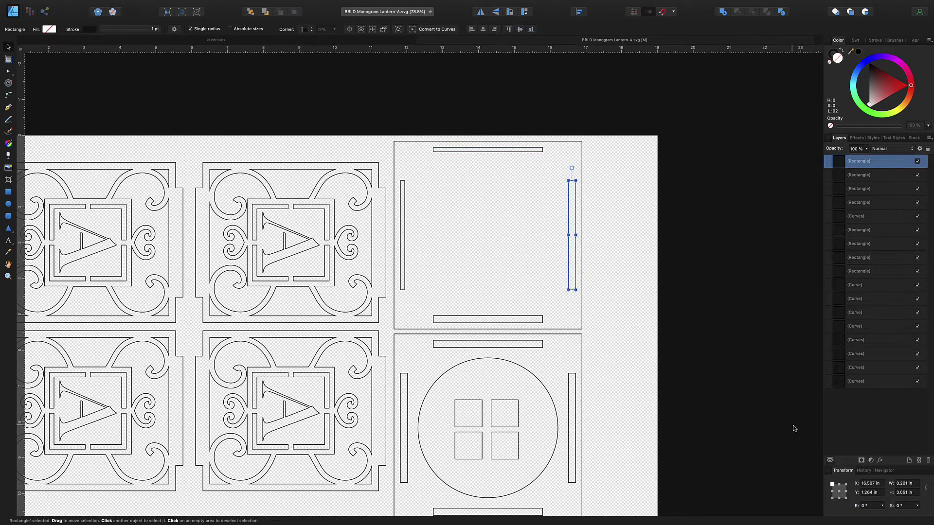
left_click(900, 485)
type("0.12")
key("Tab")
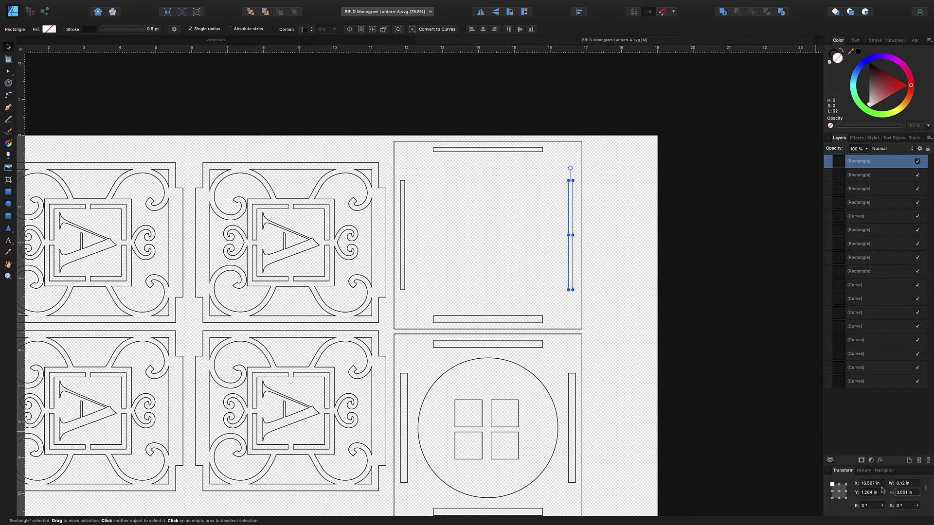
left_click(525, 322)
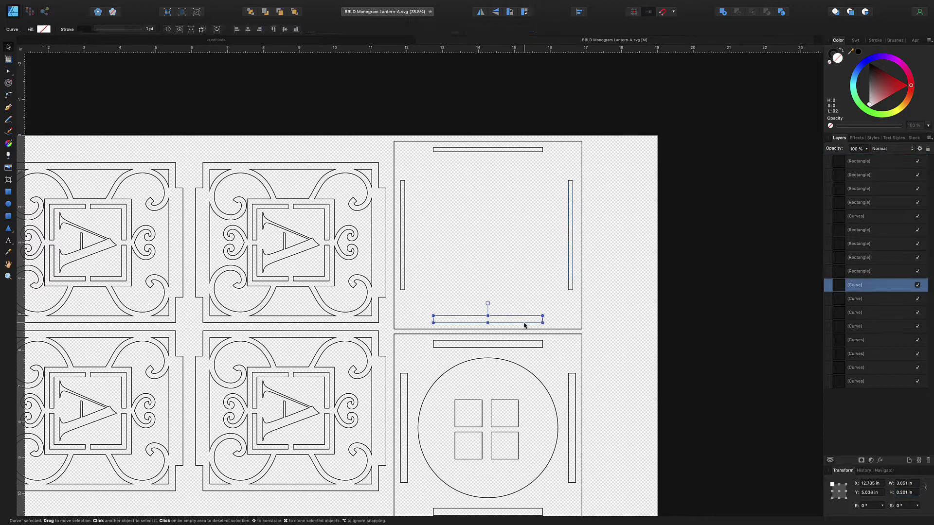
left_click(903, 493)
type("0.12")
key("Tab")
left_click(535, 308)
Make the circle panel's top slot and right slot 0.12 in thick
scroll(536, 307, "down", 5)
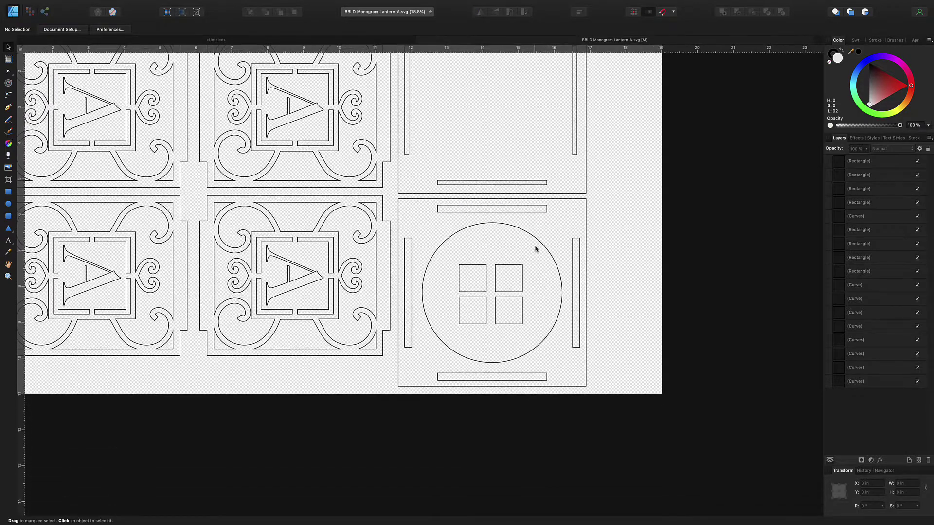
left_click(525, 211)
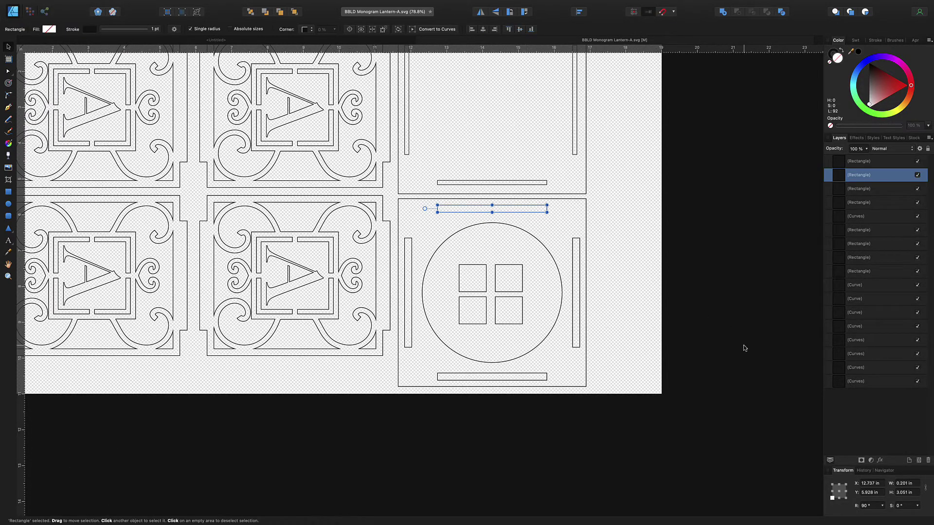
triple_click(899, 483)
type("0.12")
key("Tab")
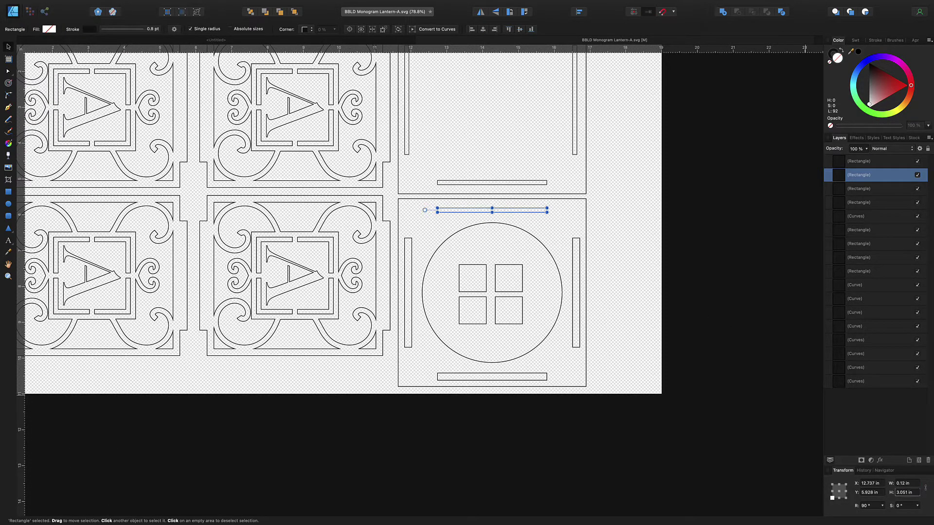
left_click(577, 344)
triple_click(904, 483)
type("0.12")
key("Tab")
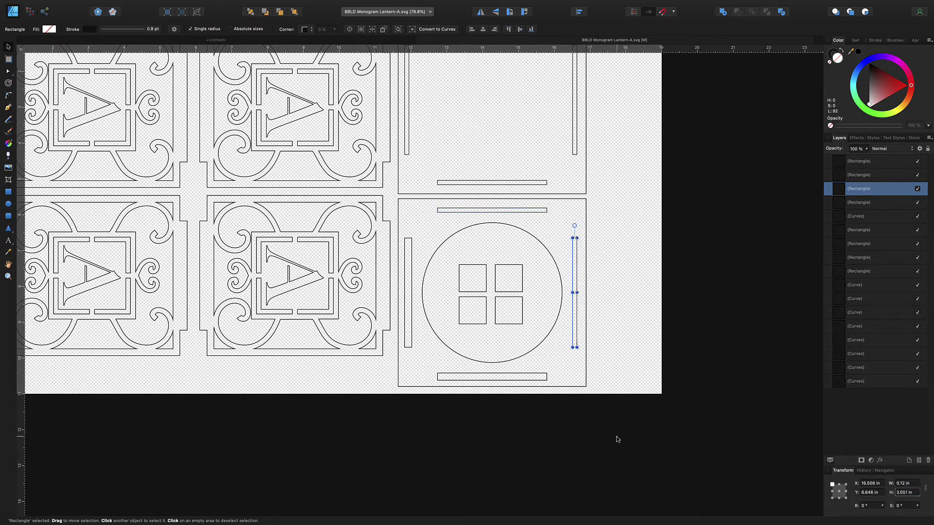
left_click(488, 373)
Separate the circle panel's combined outline into individual curves
left_click(488, 375)
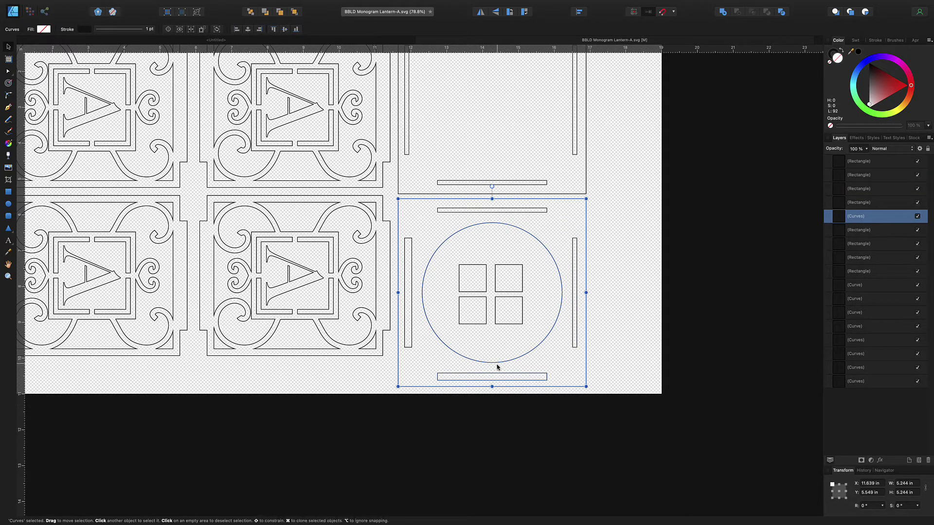
right_click(496, 376)
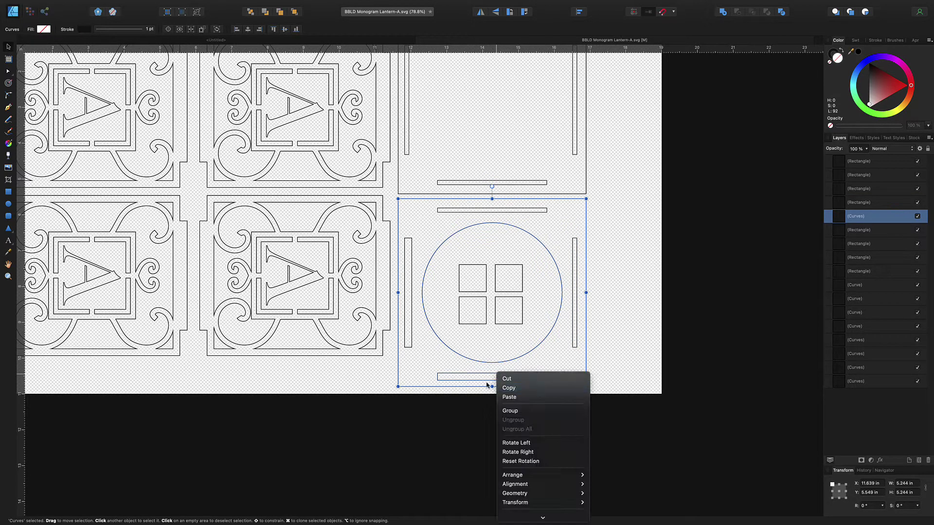
mouse_move(521, 494)
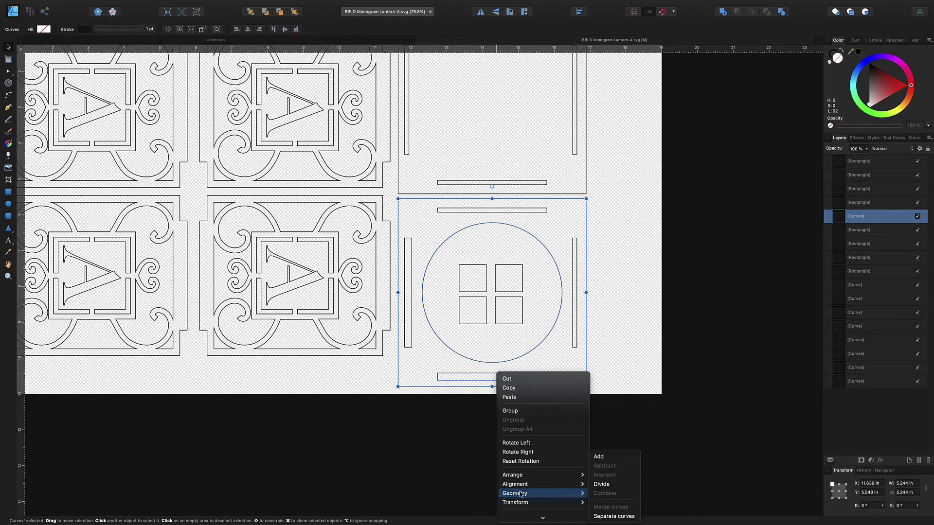
left_click(614, 516)
left_click(613, 376)
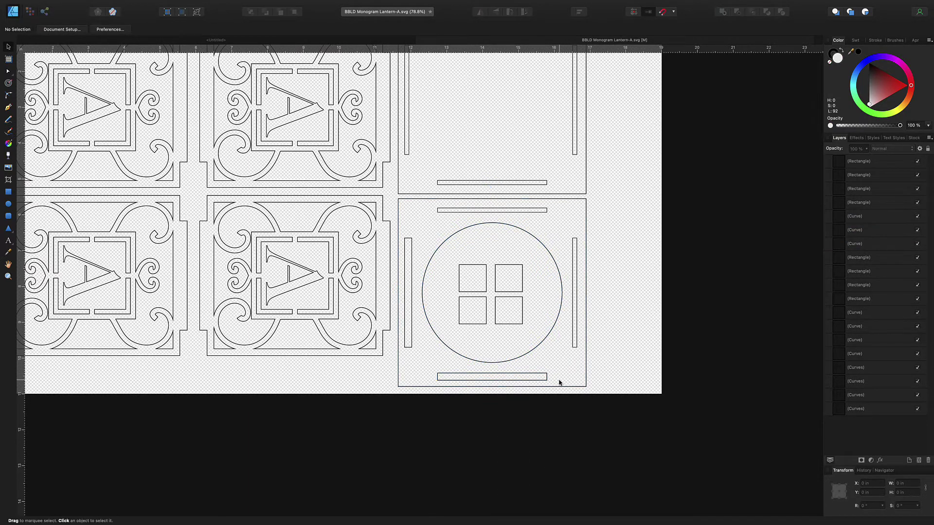
Set the bottom slot bar's height and the left slot bar's width to 0.12 in
left_click(543, 380)
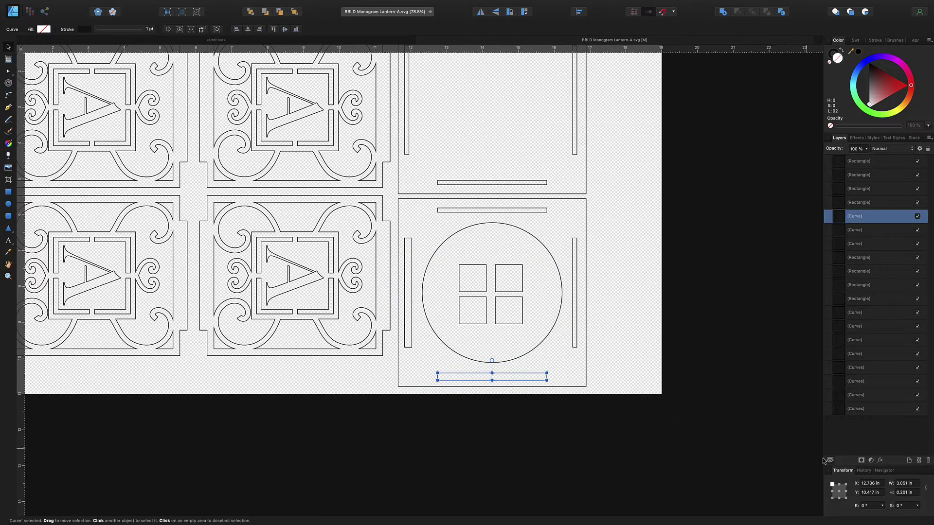
left_click(901, 493)
type("0.12")
key("Tab")
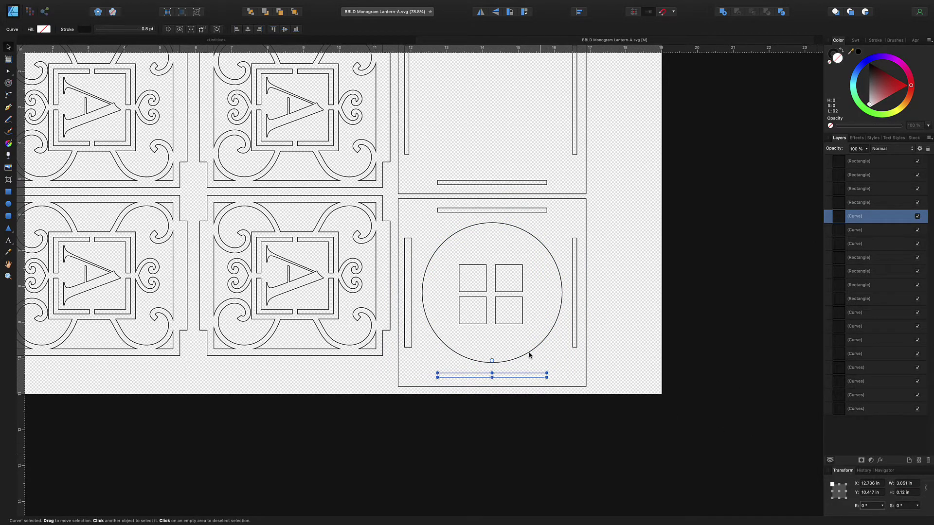
left_click(410, 307)
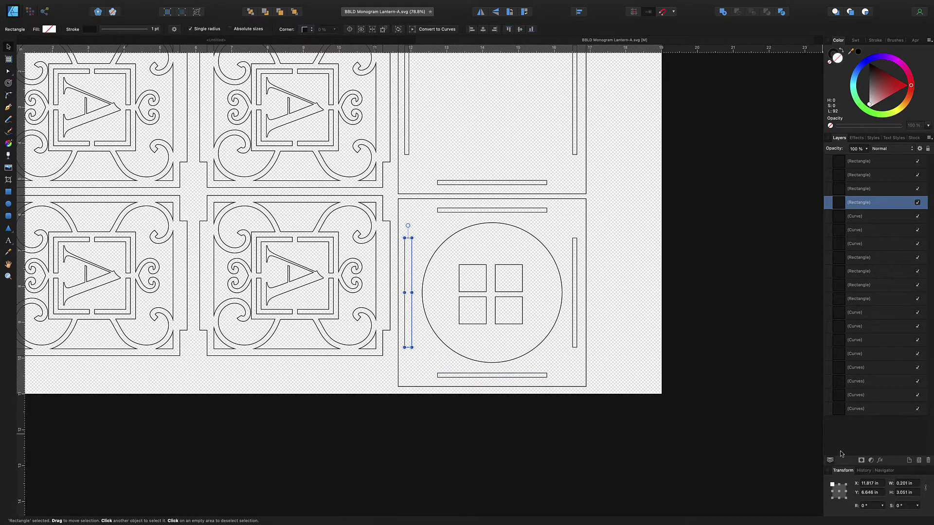
double_click(904, 484)
key("BackSpace")
type("0.12")
key("Tab")
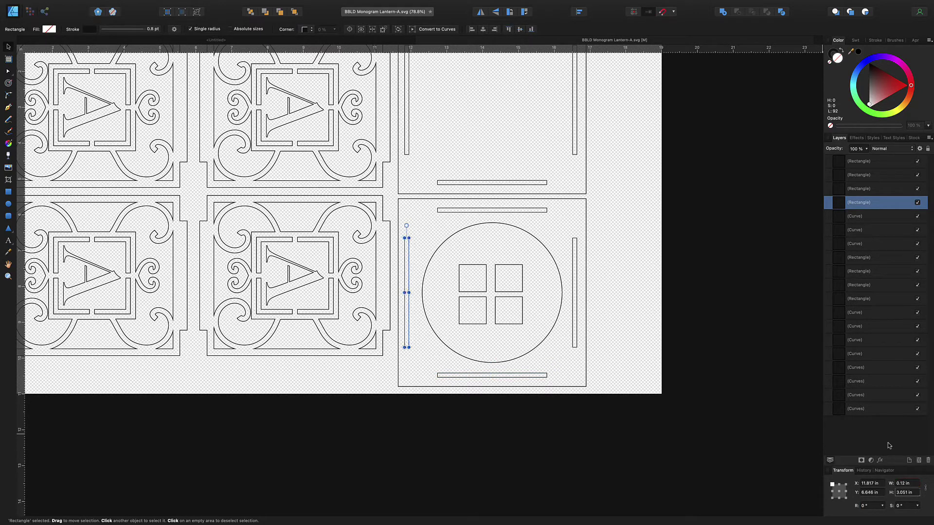
left_click(646, 271)
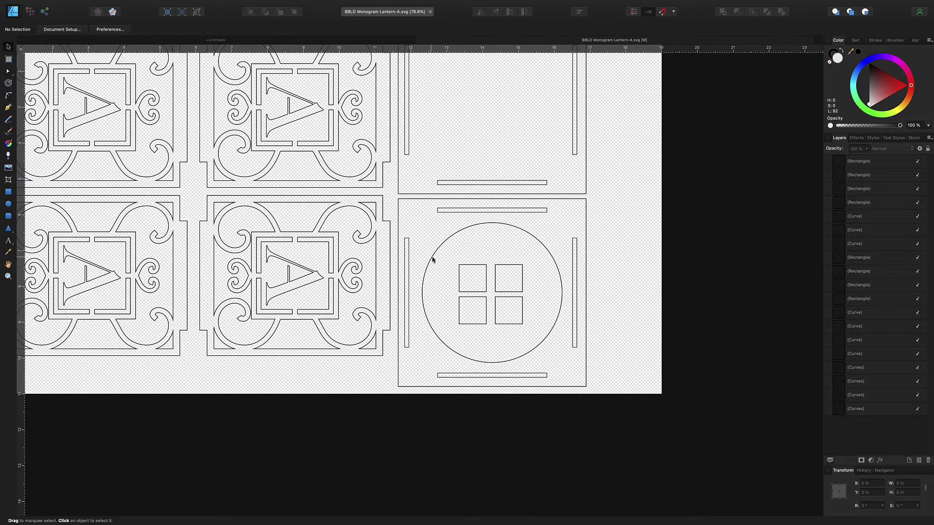
scroll(442, 258, "up", 2)
scroll(442, 259, "up", 5)
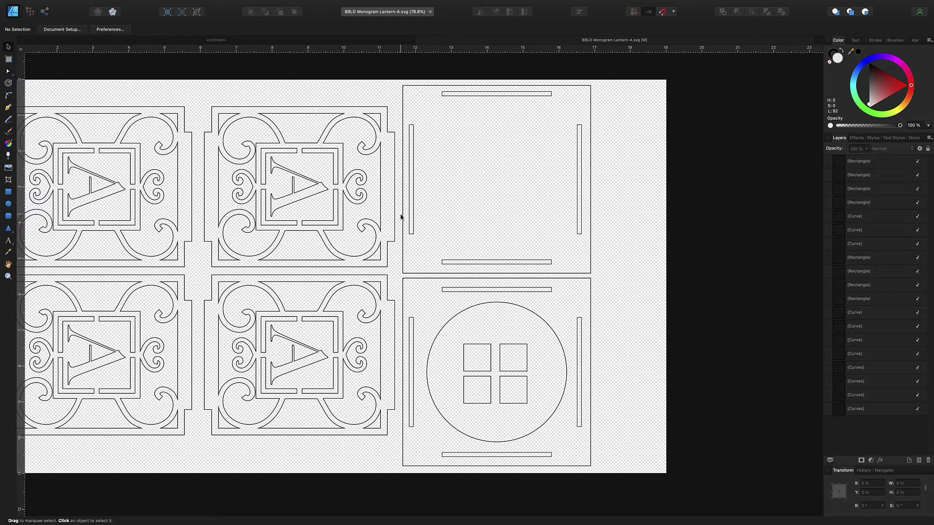
scroll(421, 227, "left", 5)
left_click(411, 224)
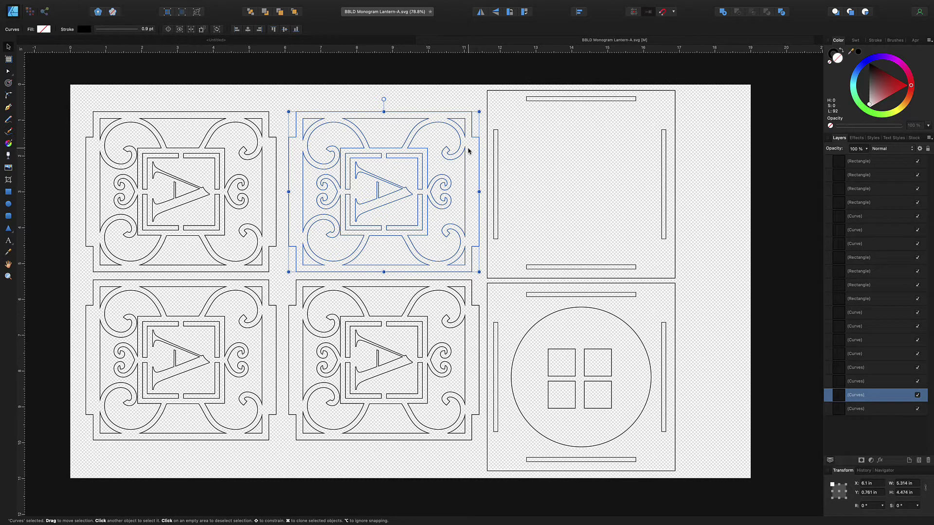
Delete the top-left, bottom-left and bottom-middle A panels, then zoom in on the remaining one
left_click(261, 104)
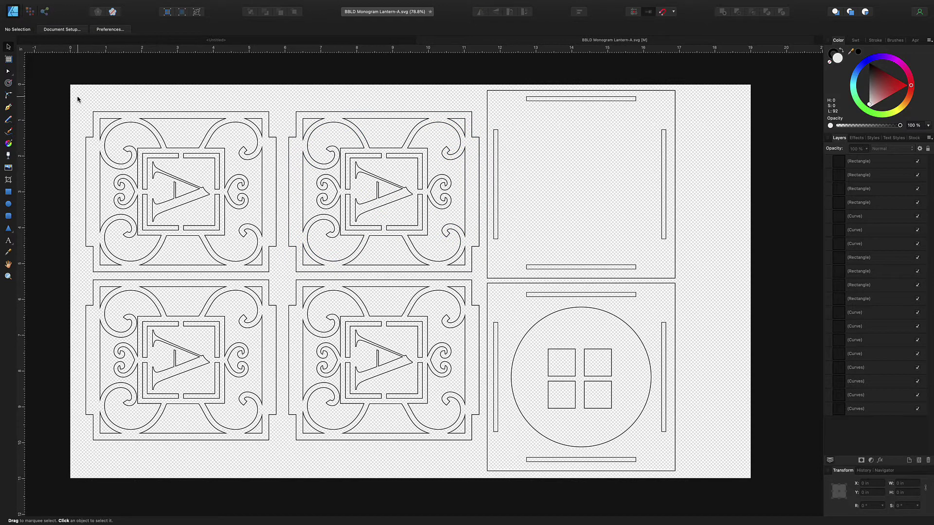
left_click_drag(77, 99, 245, 441)
left_click(255, 274)
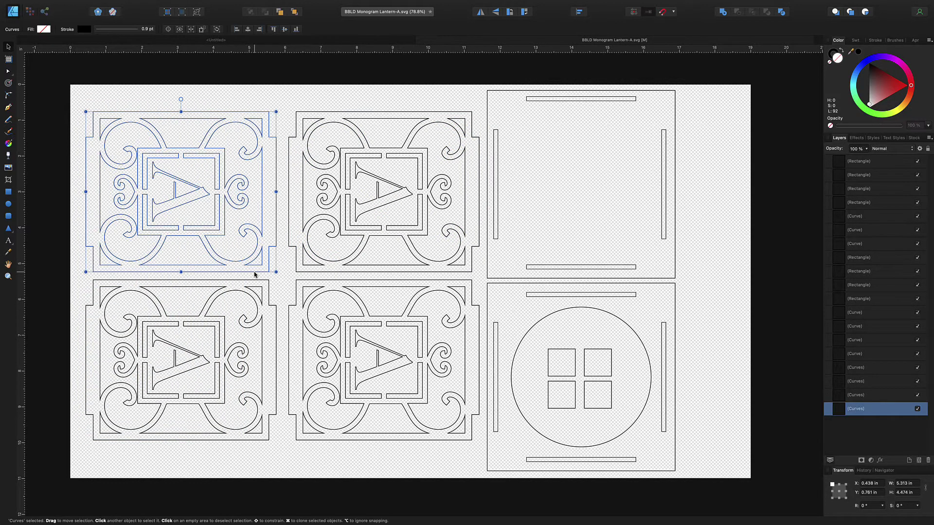
key("Delete")
left_click(258, 281)
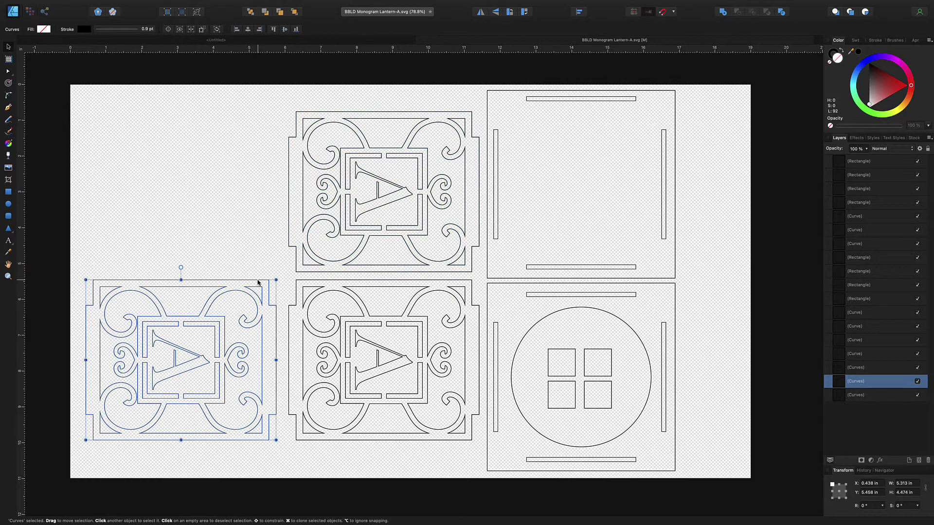
key("Delete")
left_click(296, 287)
key("Delete")
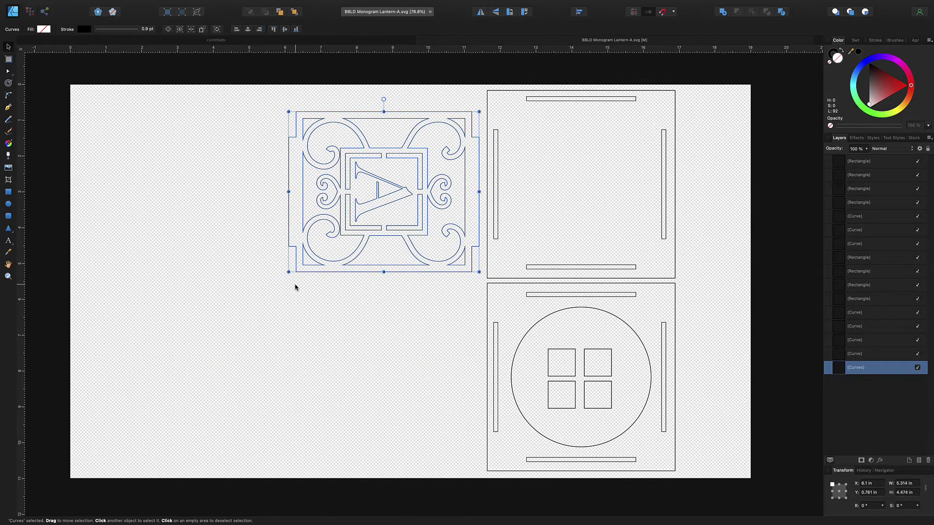
scroll(250, 285, "up", 5)
scroll(249, 280, "up", 2)
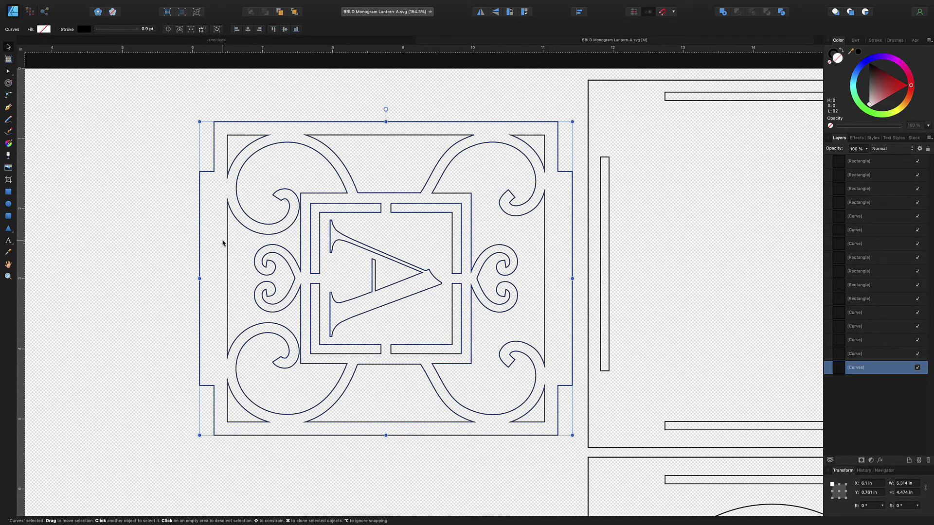
scroll(224, 238, "up", 2)
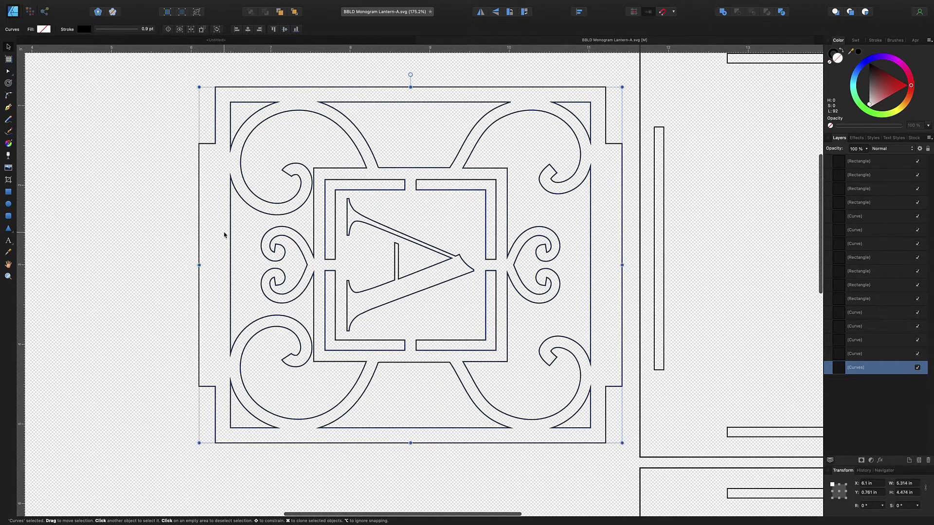
left_click(94, 158)
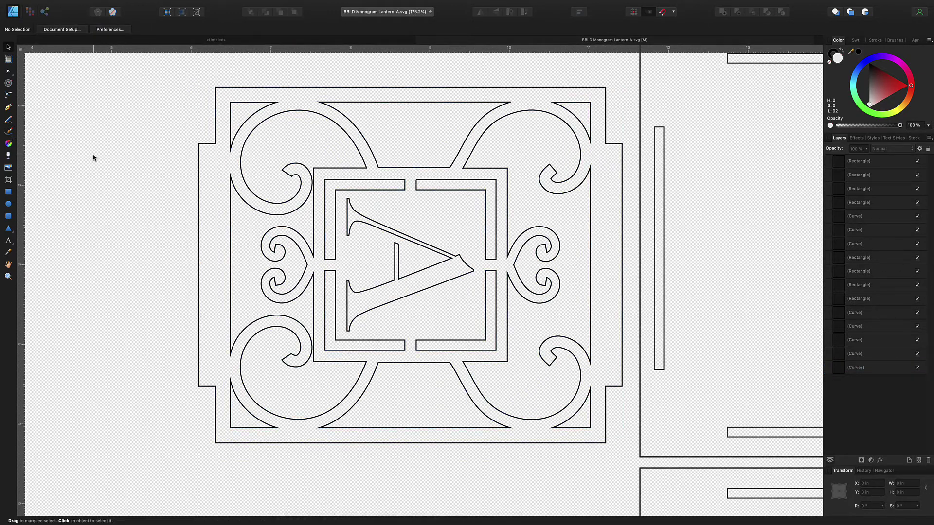
Draw a tall rectangle left of the A panel and set its width to 0.12 in
left_click(9, 191)
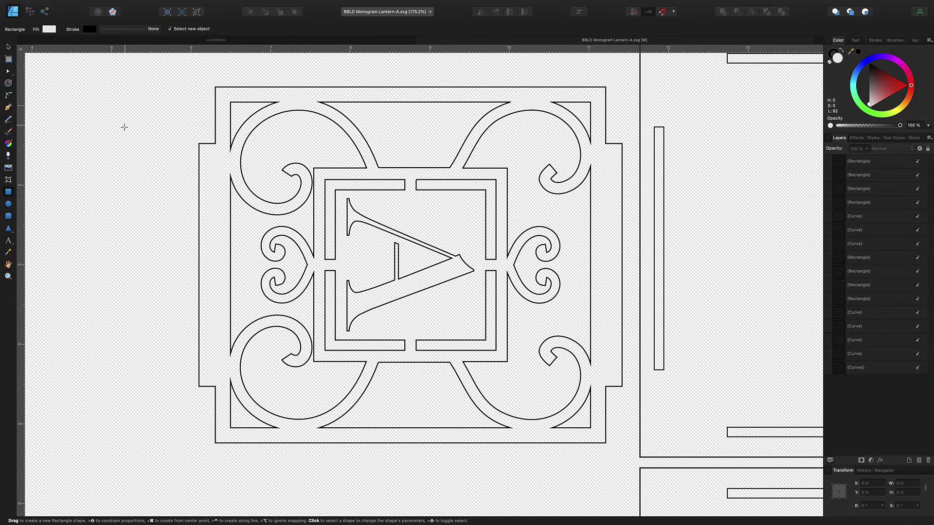
left_click_drag(155, 146, 168, 362)
right_click(168, 362)
left_click(154, 398)
left_click(12, 47)
left_click(161, 180)
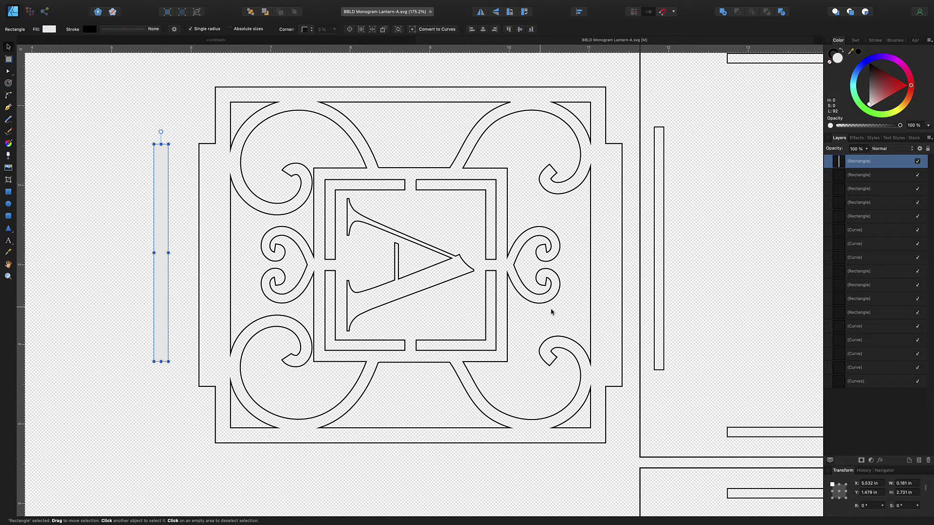
left_click(899, 486)
type(".12")
key("Tab")
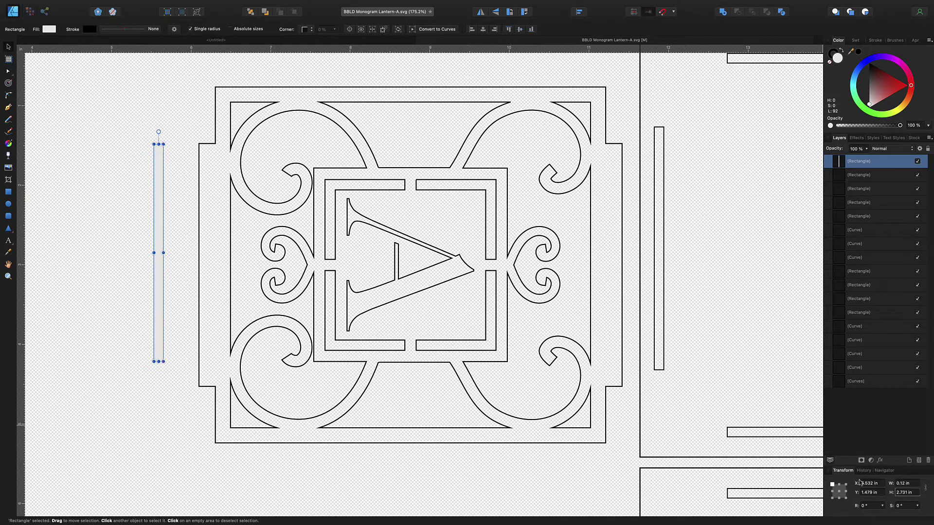
Move the 0.12 in rectangle against the A panel's left edge
left_click(131, 174)
left_click_drag(156, 192, 211, 178)
right_click(173, 194)
left_click(160, 190)
Apply a solid 1 pt stroke to the tall 0.12 in rectangle
scroll(162, 158, "up", 5)
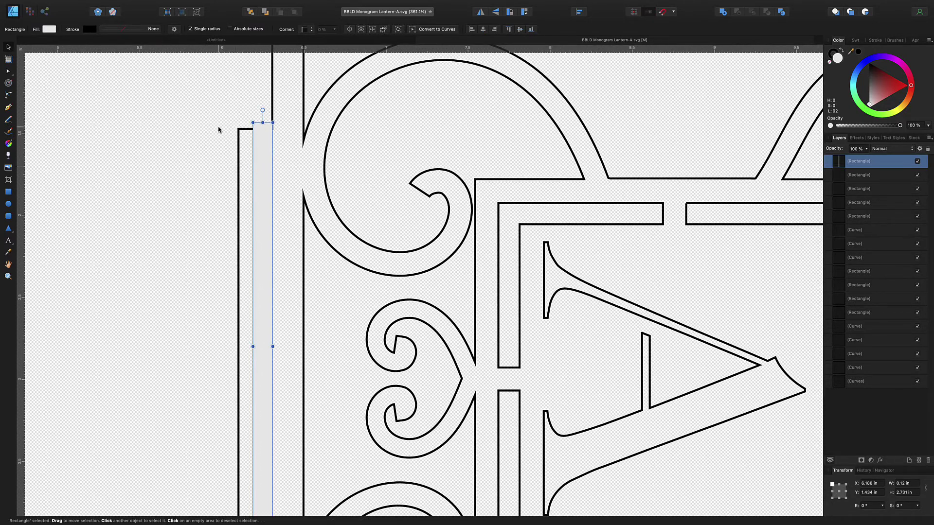
left_click(154, 29)
left_click(114, 43)
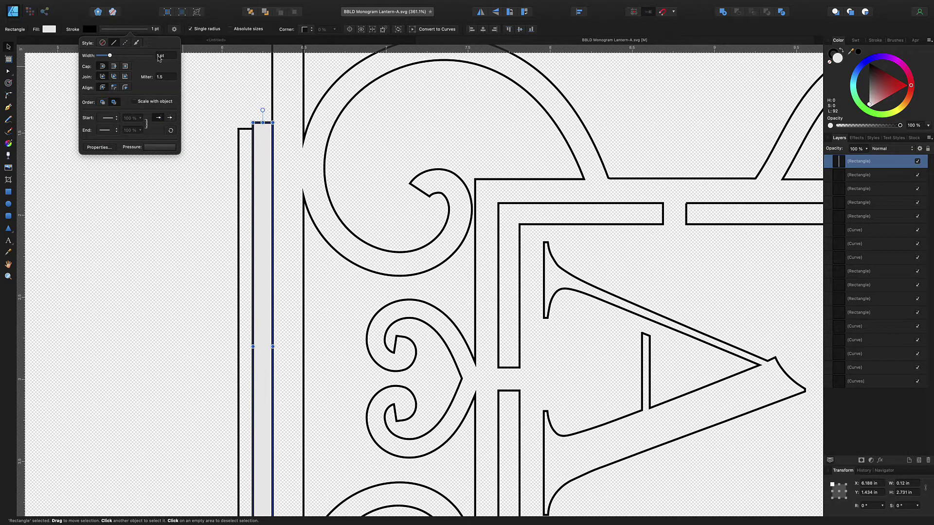
left_click(212, 95)
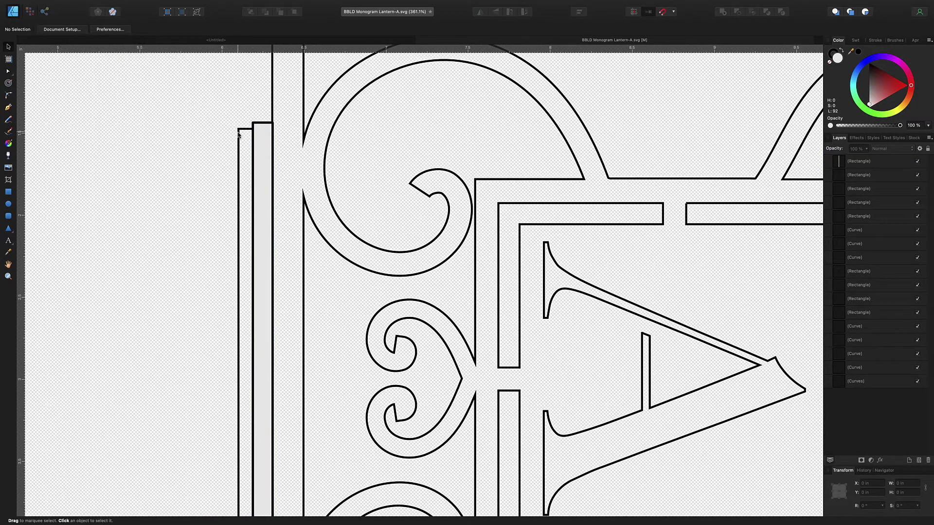
left_click(252, 162)
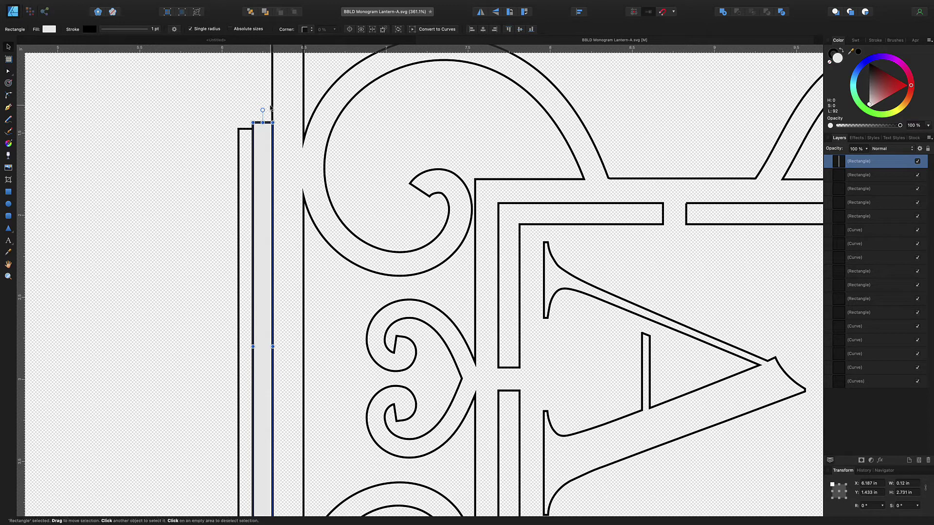
left_click(220, 160)
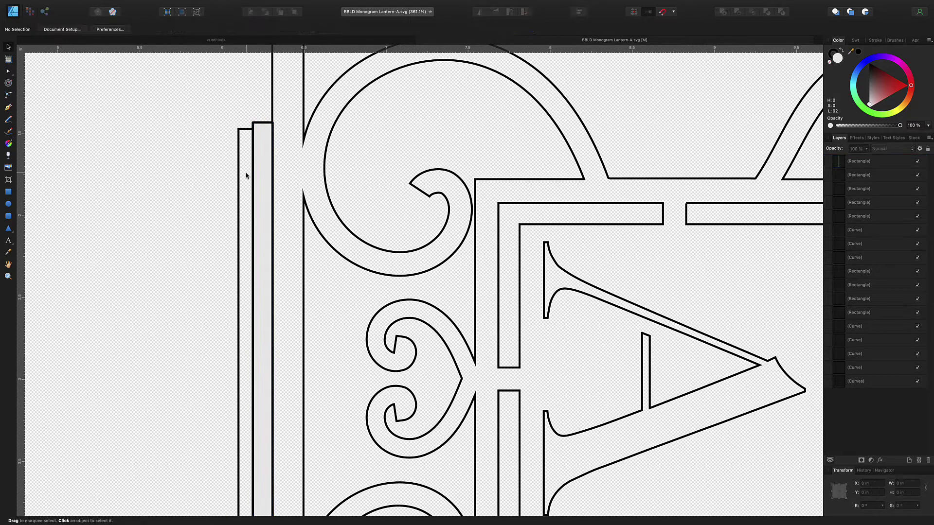
scroll(246, 175, "down", 5)
scroll(246, 175, "right", 2)
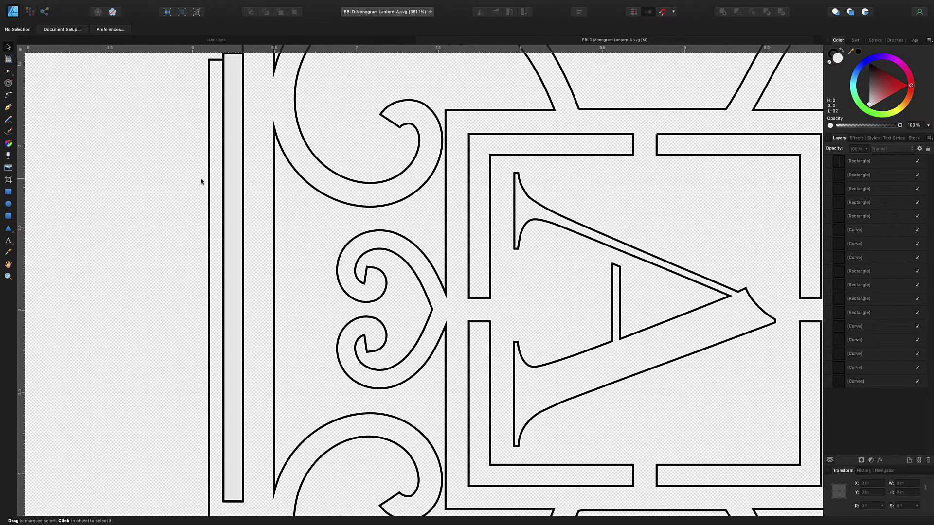
scroll(201, 182, "down", 2)
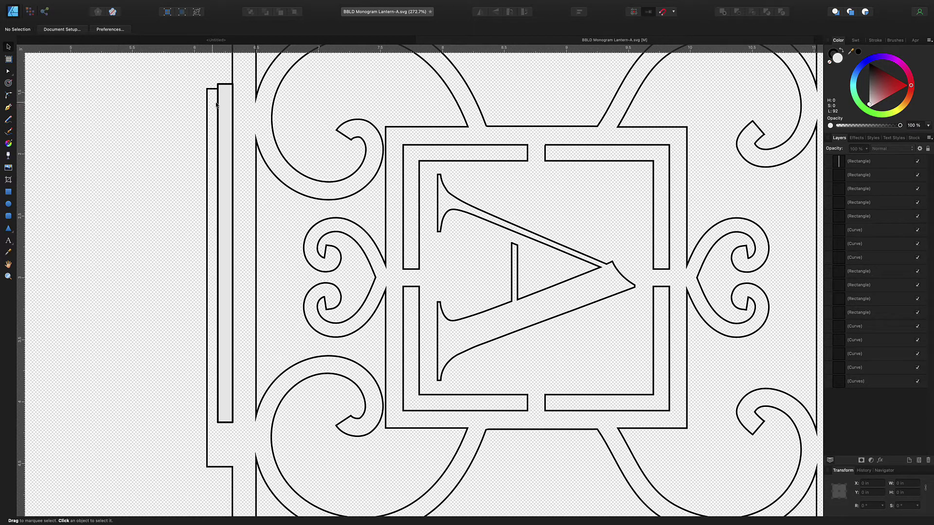
Shift the A panel's left-edge outline nodes slightly right to meet the thin strip
left_click(14, 74)
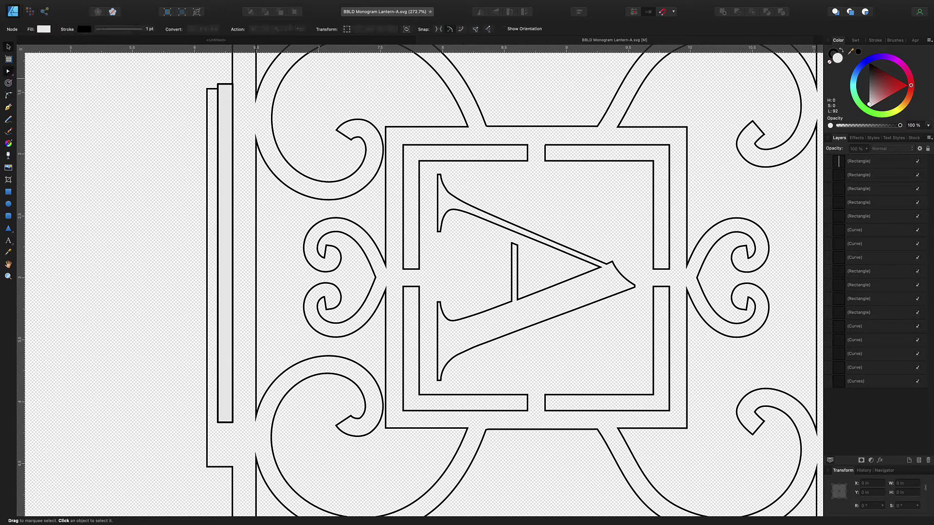
left_click(208, 90)
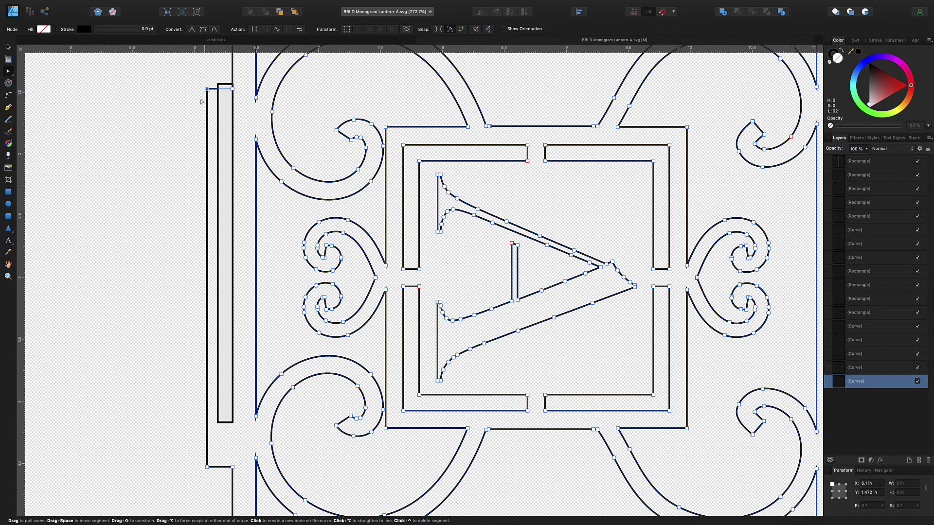
left_click(207, 467, "shift")
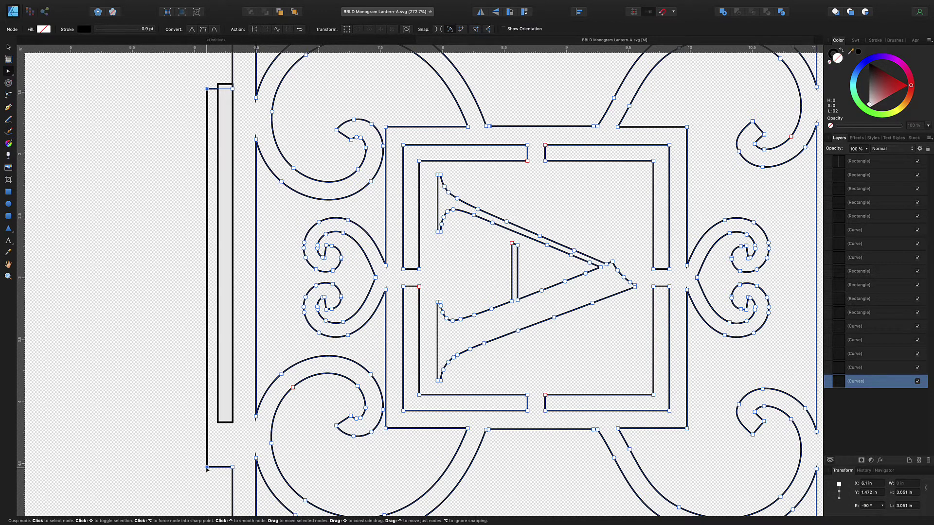
left_click_drag(207, 468, 217, 468)
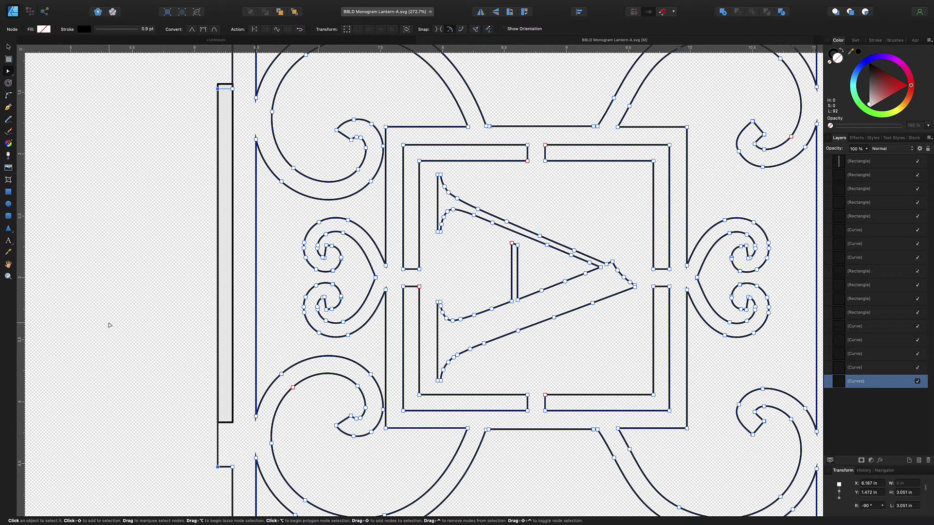
Drag the thin strip rightward across the A panel
left_click(9, 47)
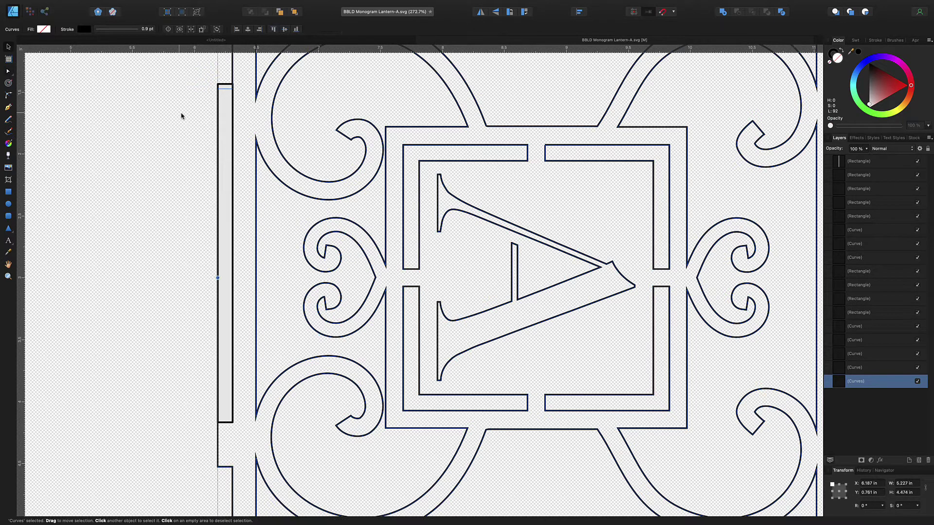
left_click(220, 92)
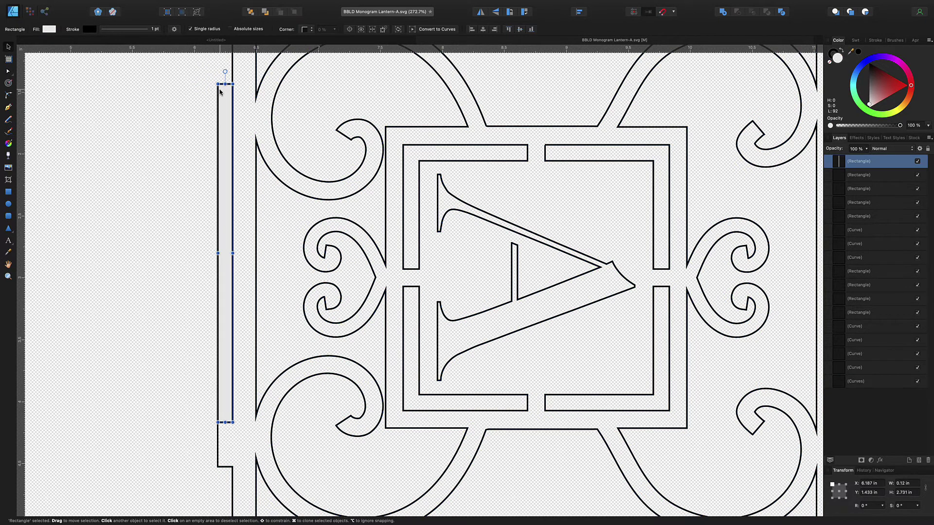
left_click_drag(218, 99, 162, 109)
scroll(163, 109, "right", 5)
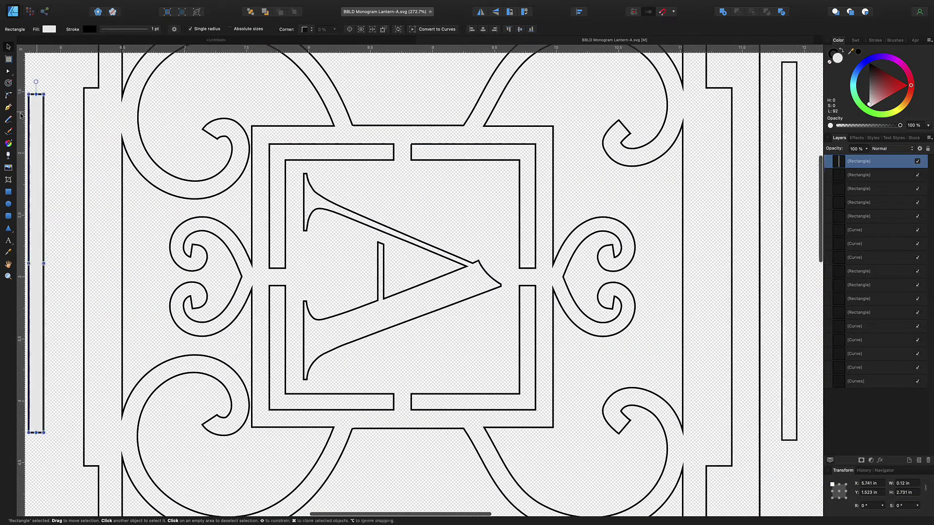
right_click(214, 114)
left_click_drag(43, 128, 285, 99)
key("Escape")
Position the thin strip flush against the A panel's right-edge tab
right_click(281, 93)
left_click(389, 110)
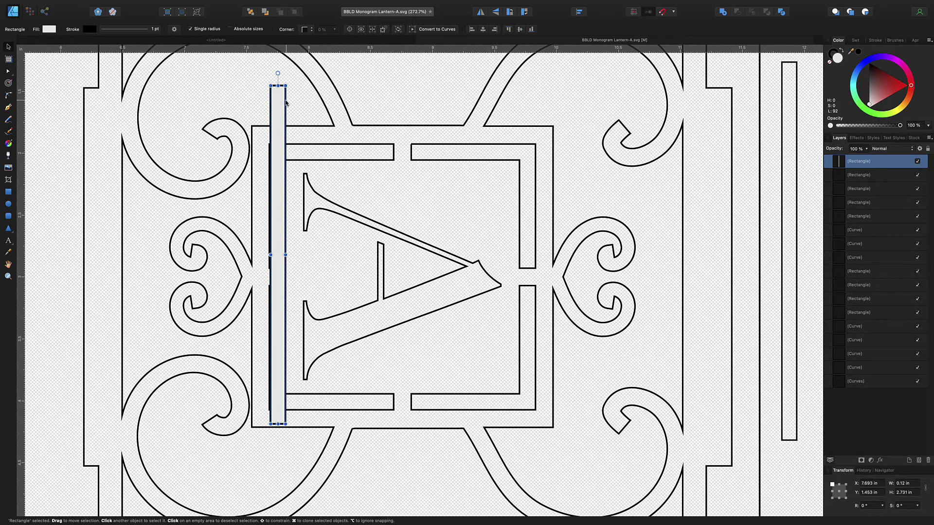
left_click_drag(284, 103, 389, 93)
right_click(390, 93)
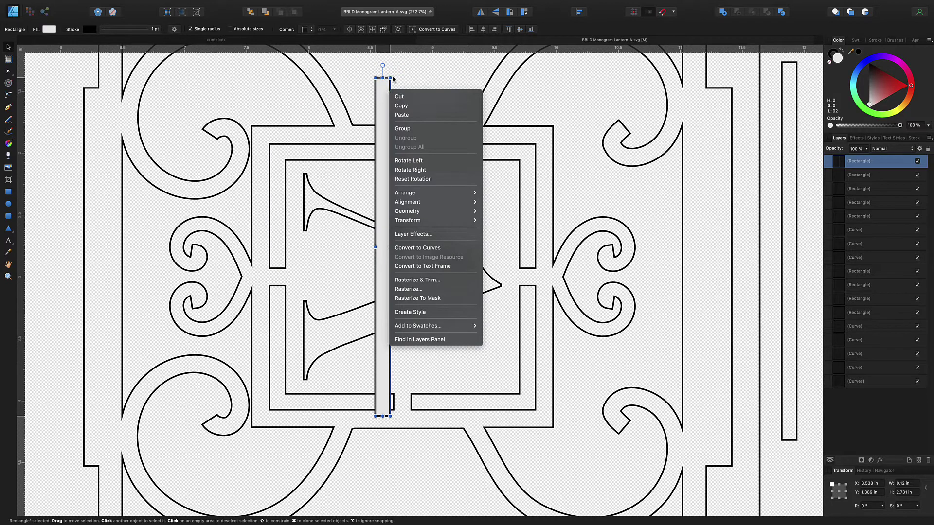
key("Escape")
left_click_drag(386, 80, 724, 104)
right_click(517, 73)
key("Escape")
left_click(738, 76)
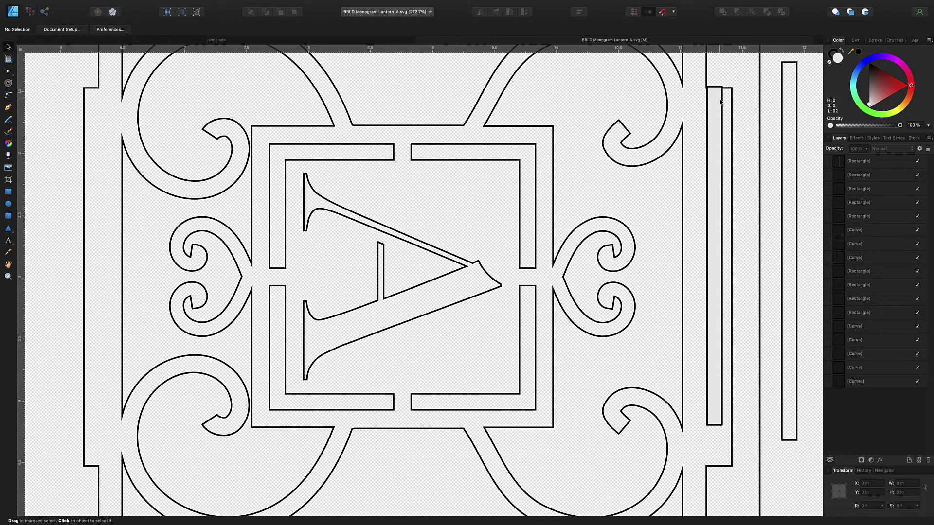
left_click_drag(721, 103, 722, 106)
left_click(739, 85)
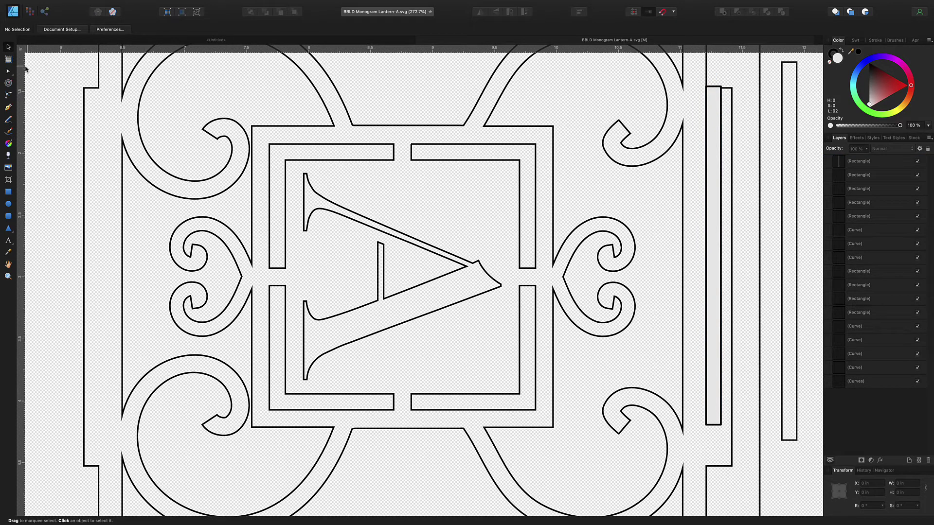
left_click(7, 73)
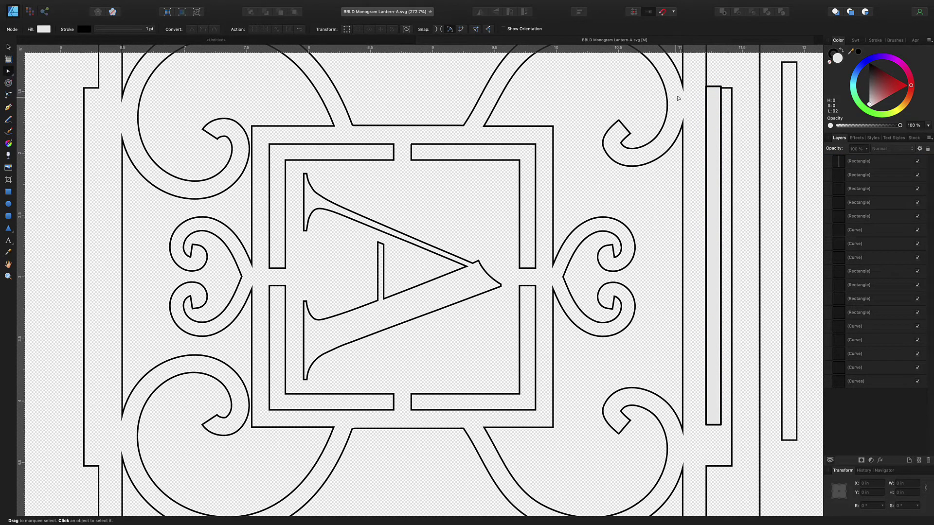
Slide the right tab's two corner nodes left to align with the thin strip
left_click(732, 89)
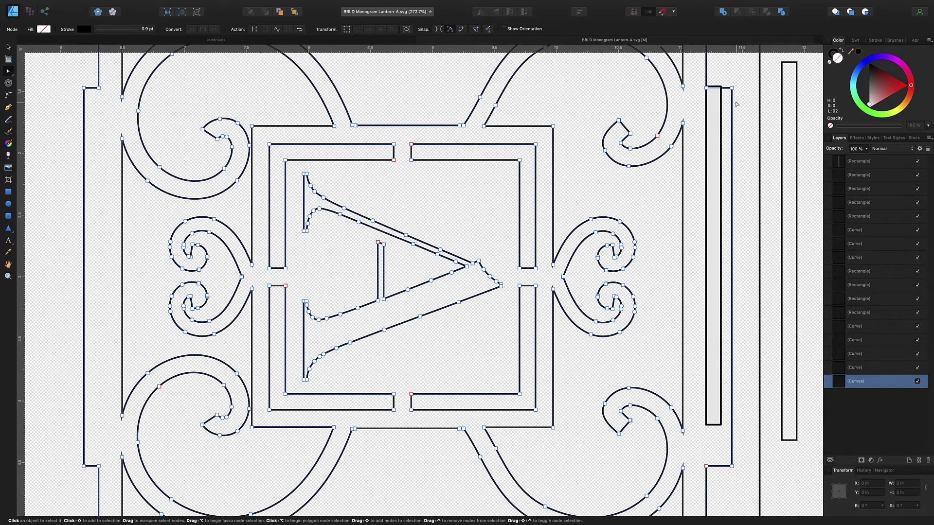
left_click(731, 89)
left_click(731, 466, "shift")
left_click_drag(732, 467, 721, 468)
left_click(58, 80)
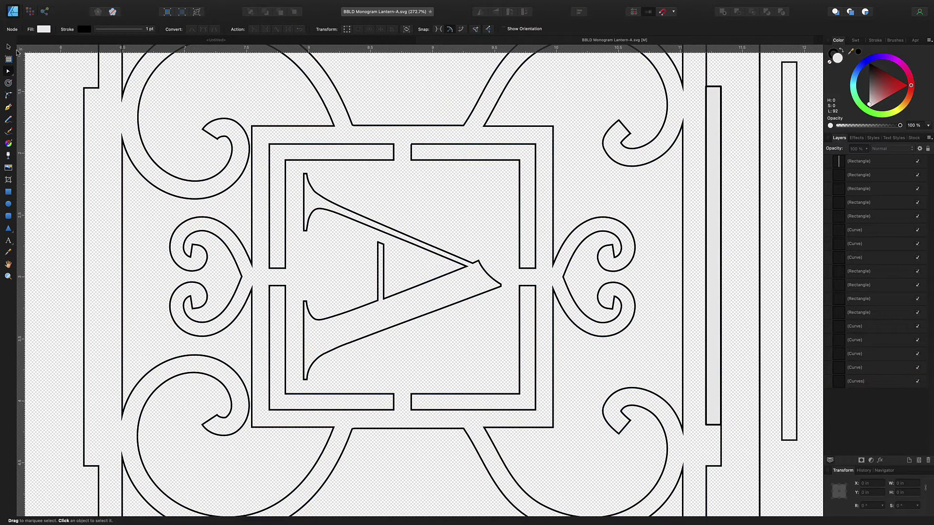
Delete the thin strip beside the A panel
left_click(8, 47)
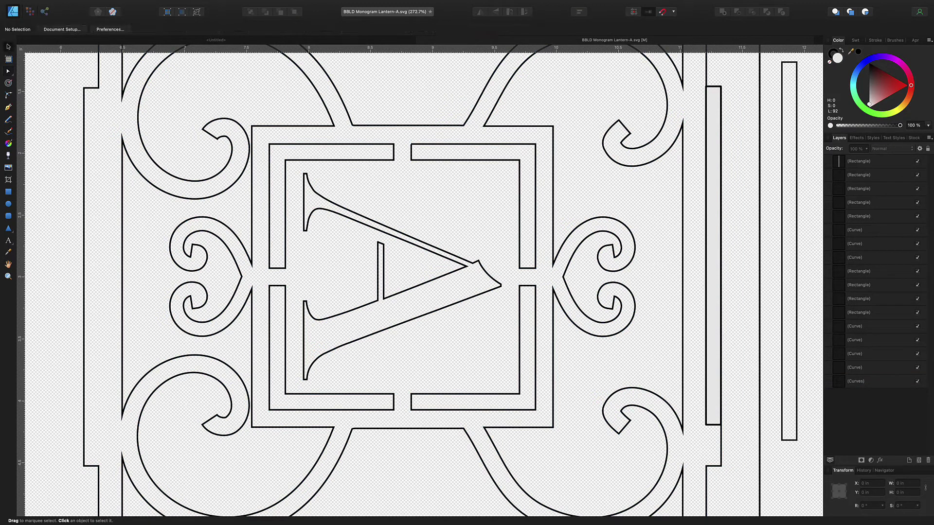
left_click(706, 146)
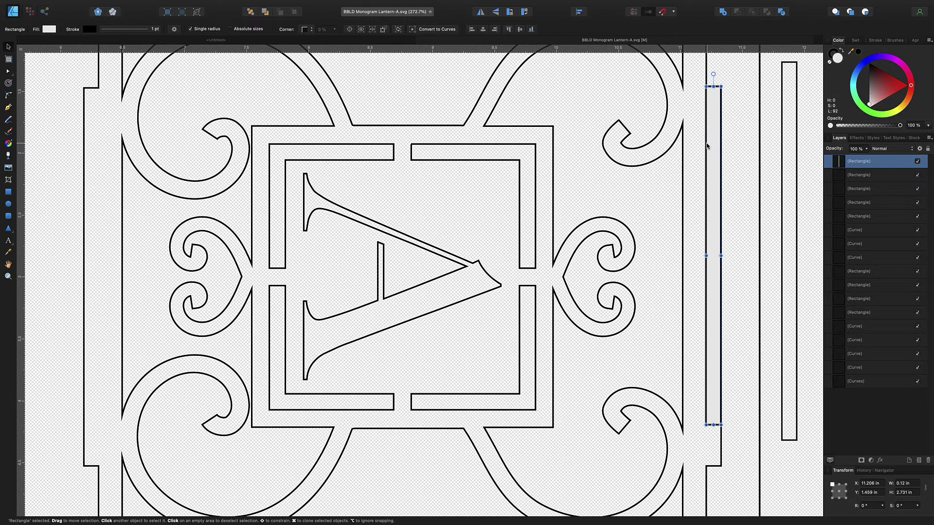
key("Delete")
scroll(677, 158, "down", 5)
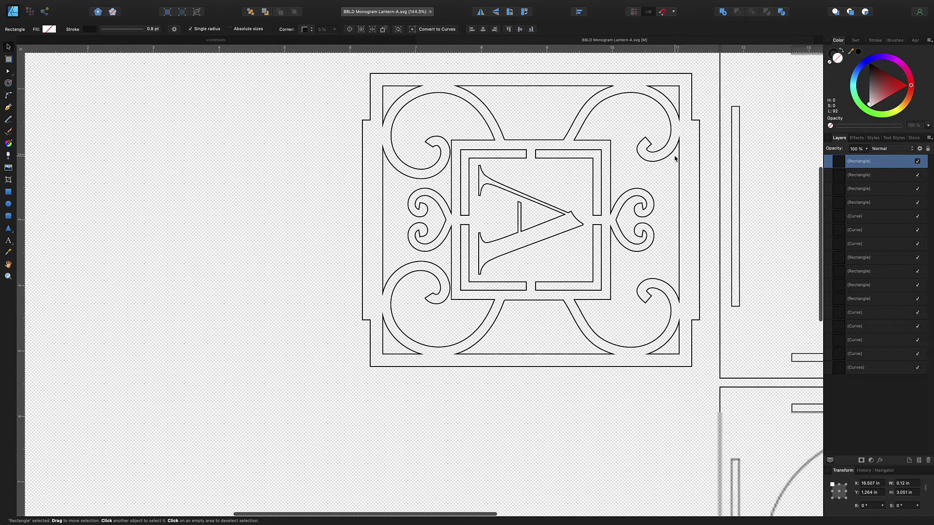
scroll(674, 159, "right", 3)
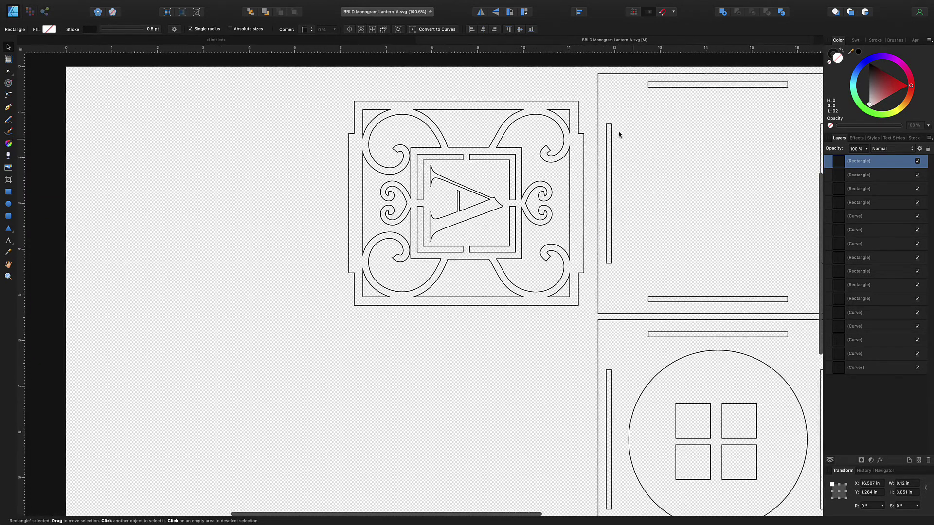
Duplicate the A monogram panel and position the copy beside the original at the page's left
left_click(579, 117)
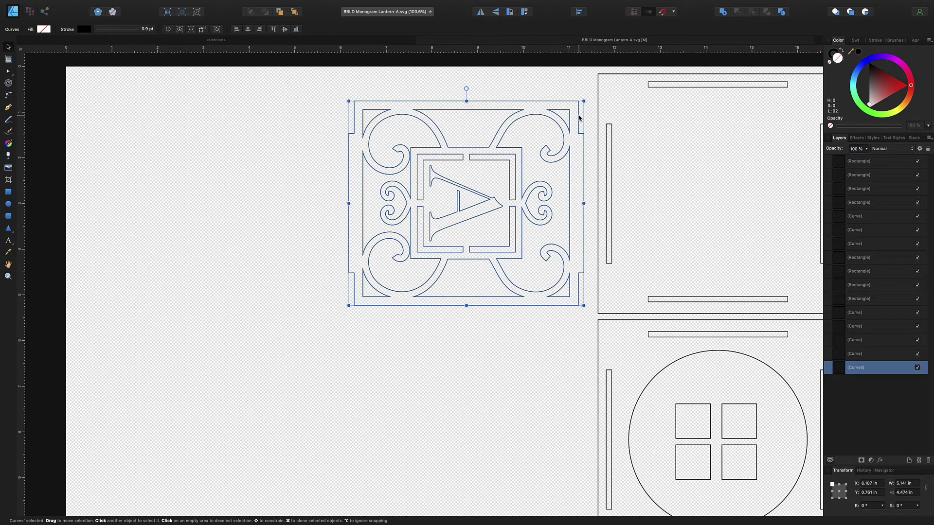
key("super+j")
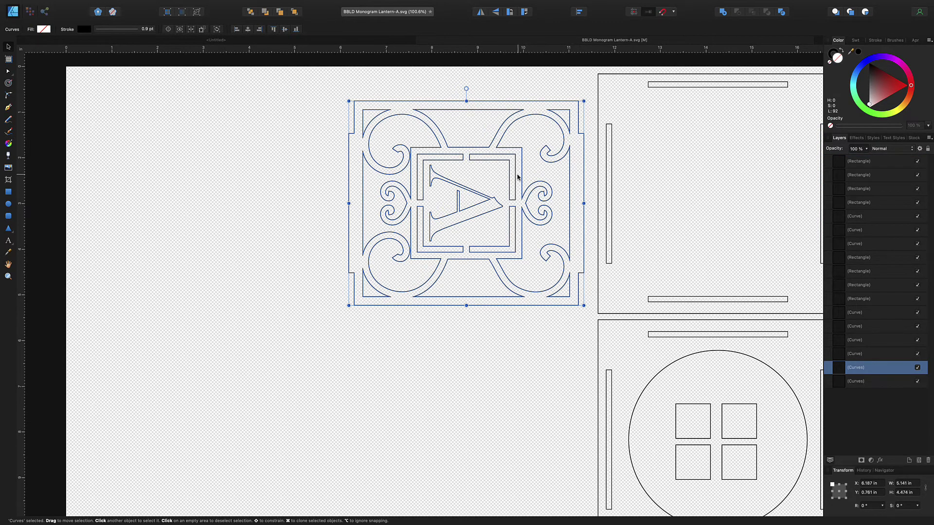
left_click_drag(522, 179, 475, 225)
right_click(474, 222)
key("Escape")
left_click_drag(316, 225, 178, 175)
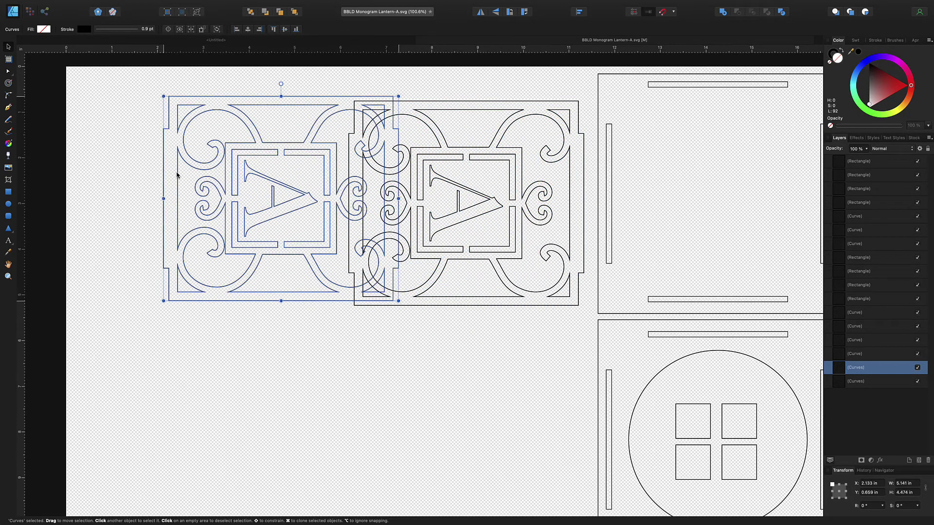
right_click(175, 168)
key("Escape")
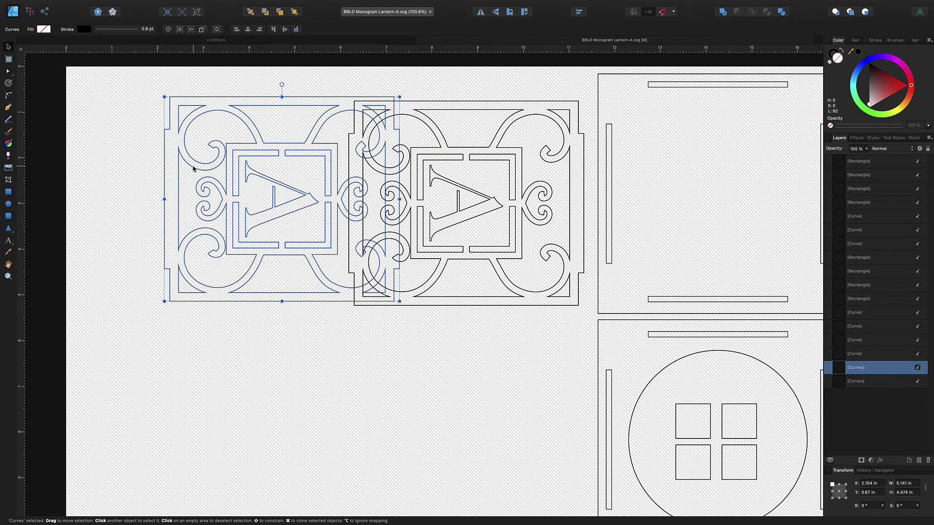
left_click_drag(195, 170, 135, 172)
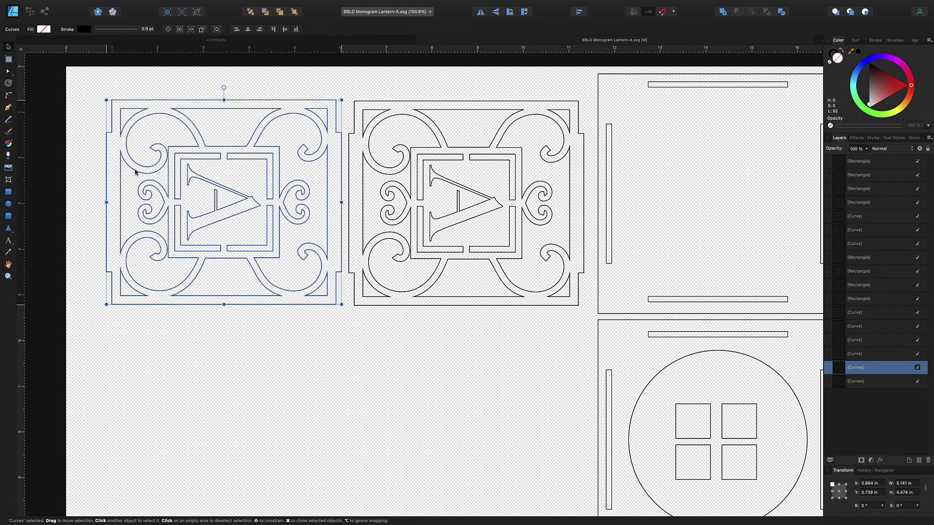
left_click(72, 102)
Copy the right A panel down and line it up beneath the top row's right panel
left_click_drag(81, 95, 495, 294)
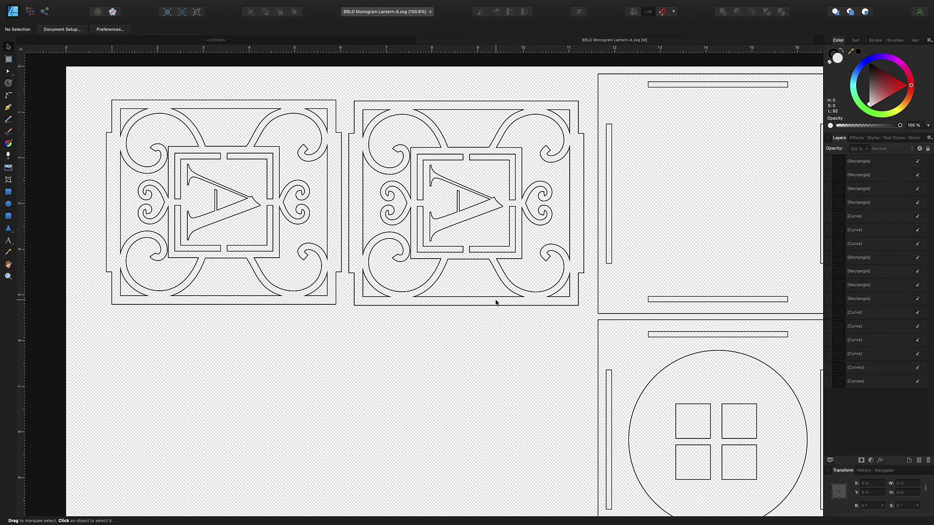
left_click(496, 302)
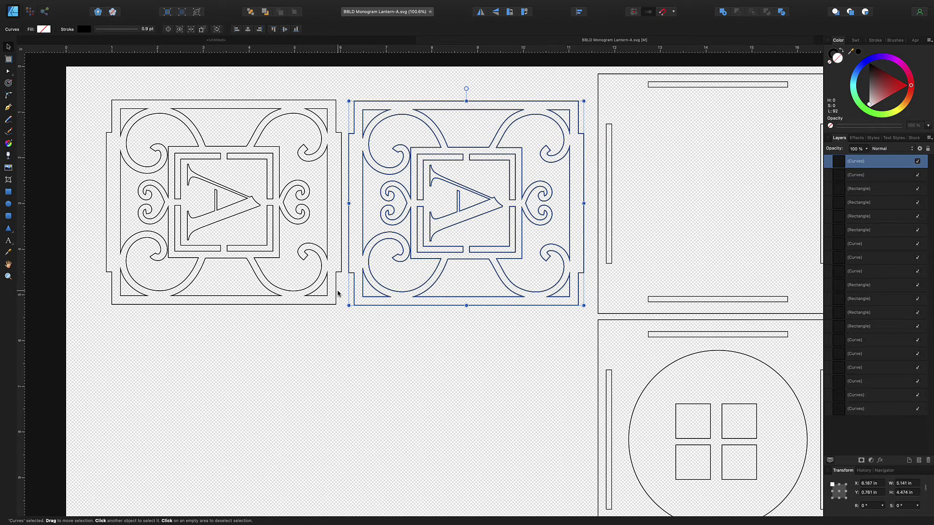
left_click_drag(370, 303, 301, 520)
right_click(303, 519)
left_click(331, 516)
left_click_drag(500, 446, 567, 435)
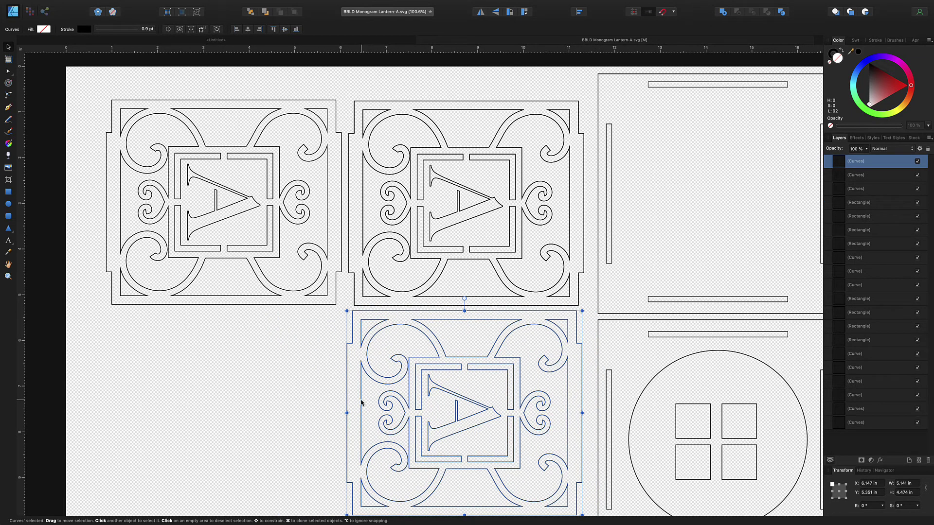
Copy another A panel into the lower-left position to complete the 2×2 grid
left_click_drag(364, 403, 119, 403)
scroll(119, 402, "down", 2)
scroll(119, 403, "down", 2)
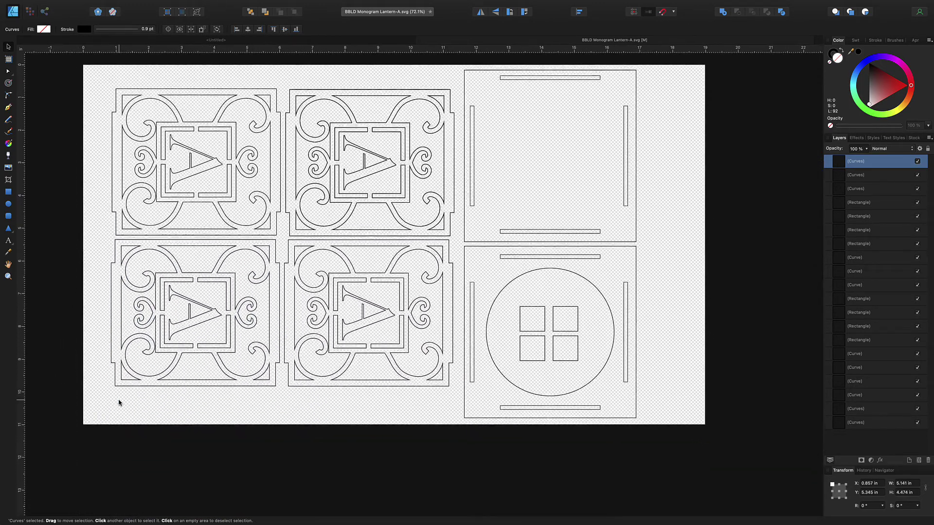
left_click(94, 404)
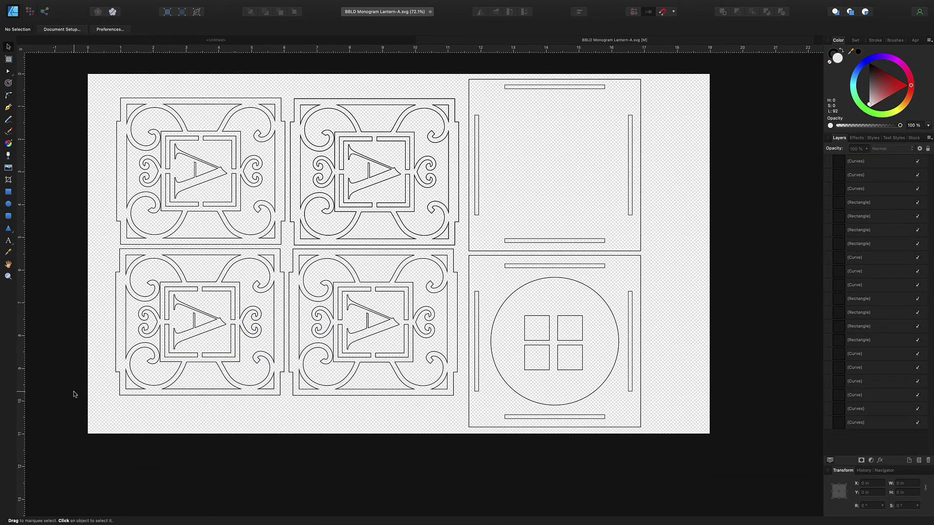